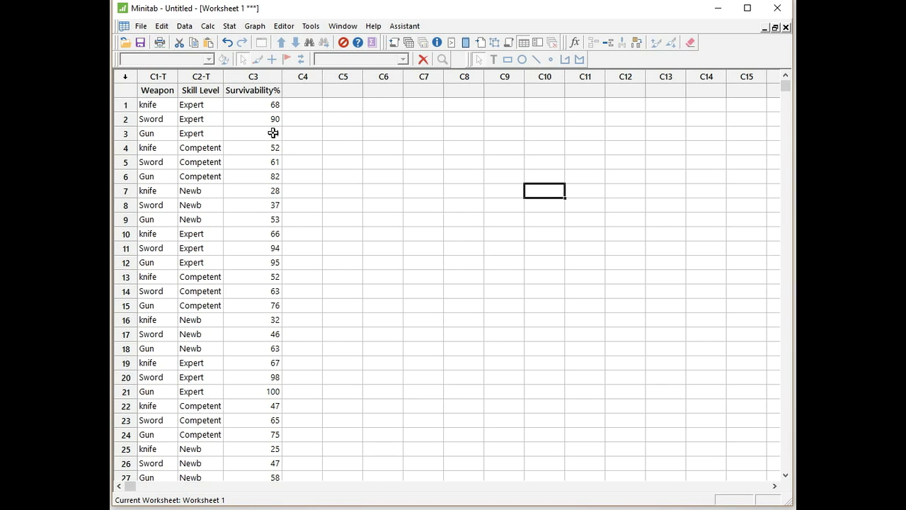
Plot main effects on Survivability% with Weapon and Skill Level as the factors
{"action": "left_click", "coordinate": [228, 26]}
{"action": "mouse_move", "coordinate": [250, 70]}
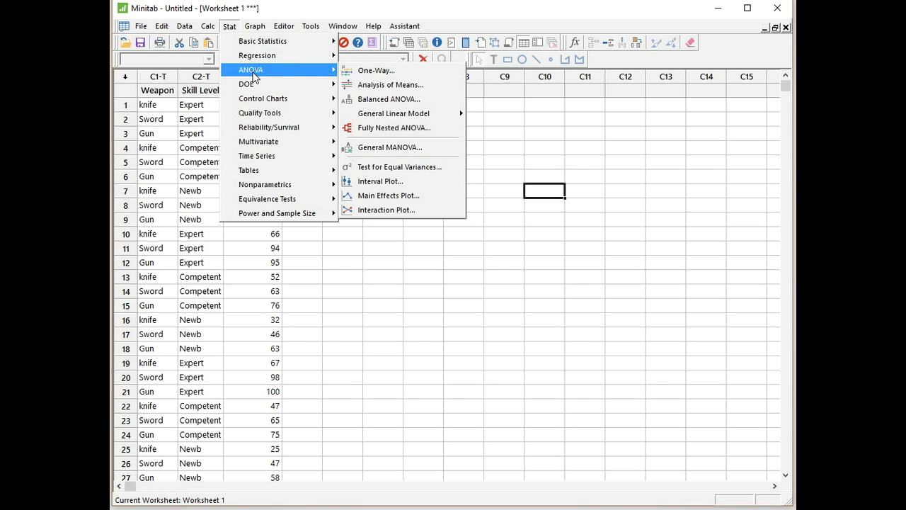
{"action": "left_click", "coordinate": [445, 190]}
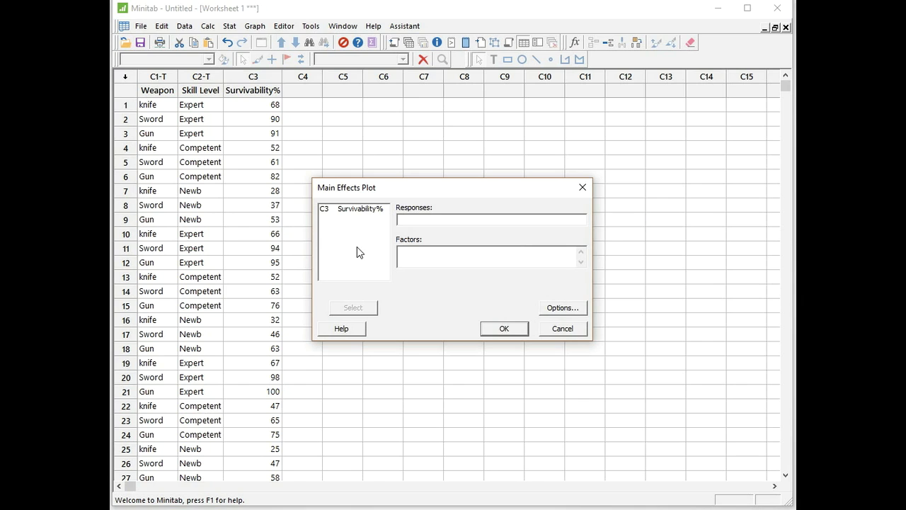
{"action": "left_click", "coordinate": [359, 213]}
{"action": "double_click", "coordinate": [358, 212]}
{"action": "left_click", "coordinate": [411, 251]}
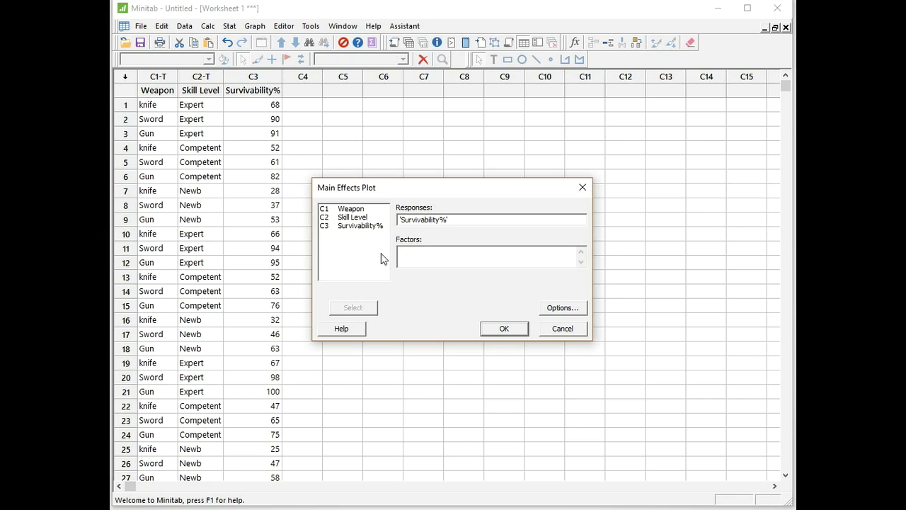
{"action": "double_click", "coordinate": [360, 208]}
{"action": "double_click", "coordinate": [362, 217]}
{"action": "left_click", "coordinate": [503, 329]}
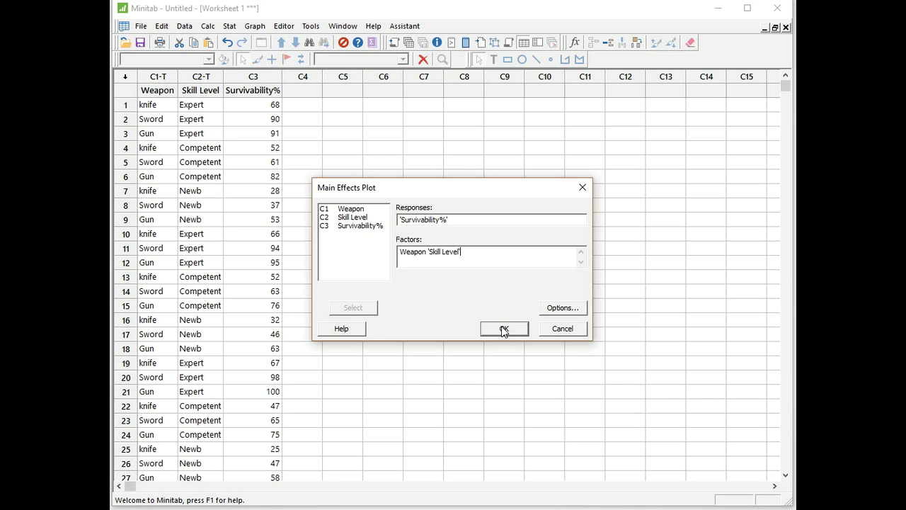
{"action": "left_click", "coordinate": [504, 329]}
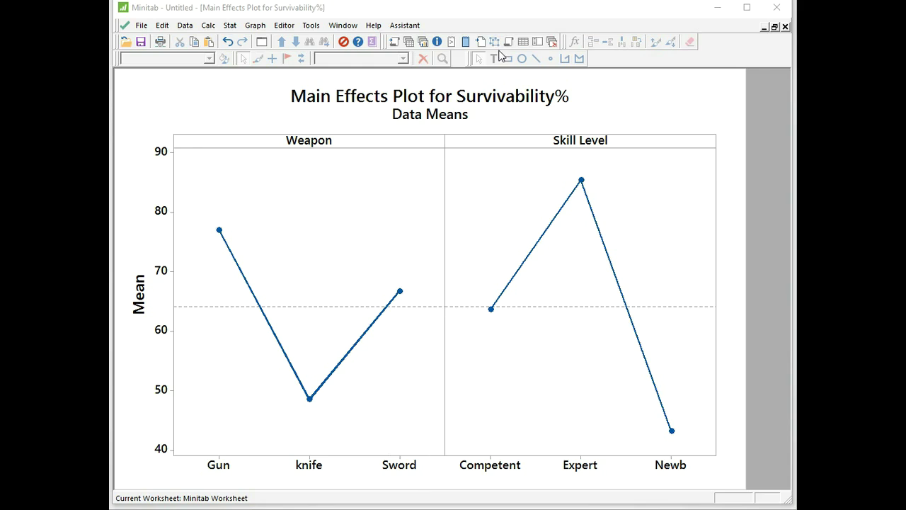
In Worksheet 1, set the Weapon column's value order to order of occurrence in the worksheet
{"action": "left_click", "coordinate": [411, 43]}
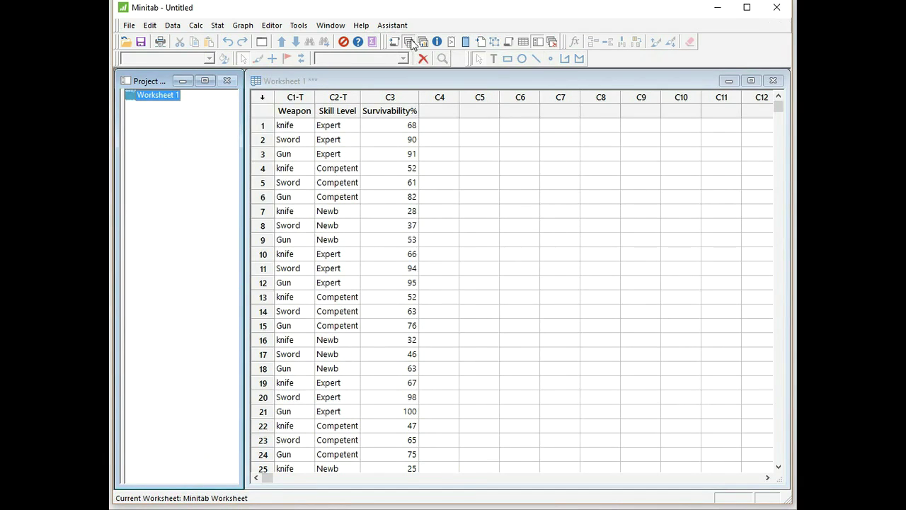
{"action": "left_click", "coordinate": [300, 140]}
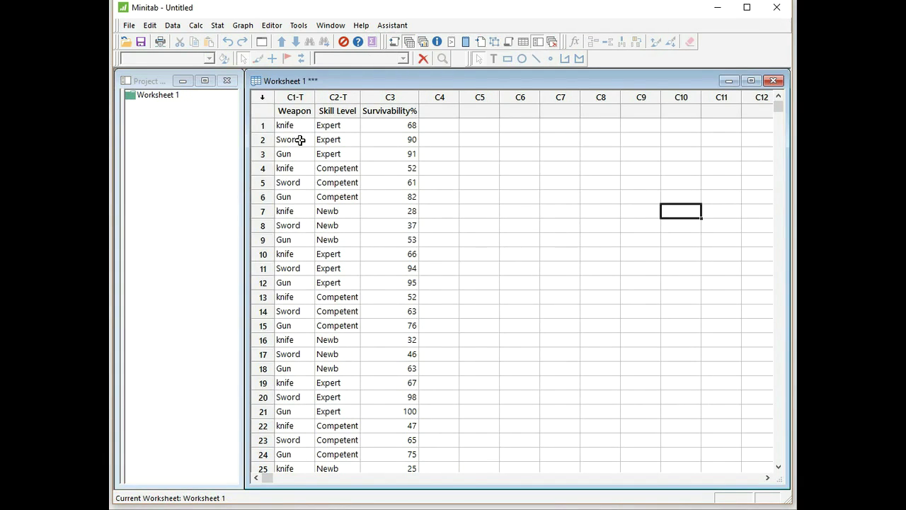
{"action": "left_click", "coordinate": [300, 140]}
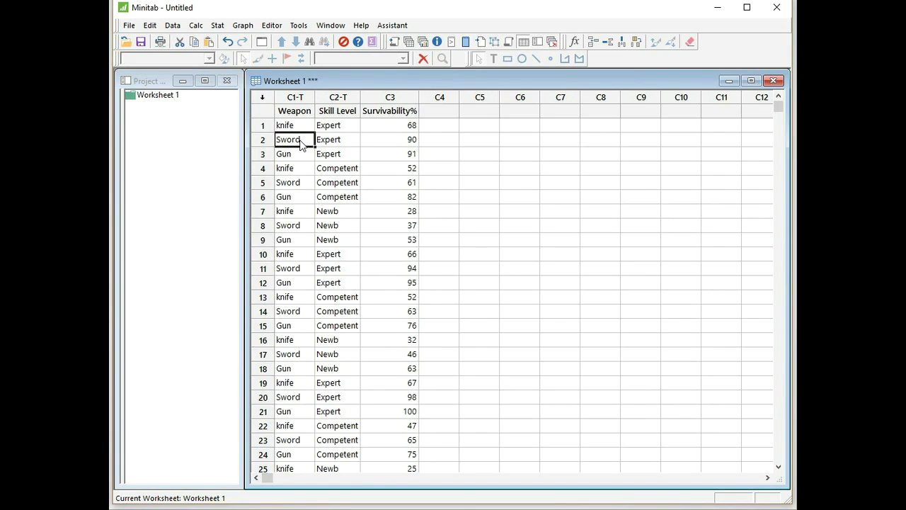
{"action": "right_click", "coordinate": [300, 143]}
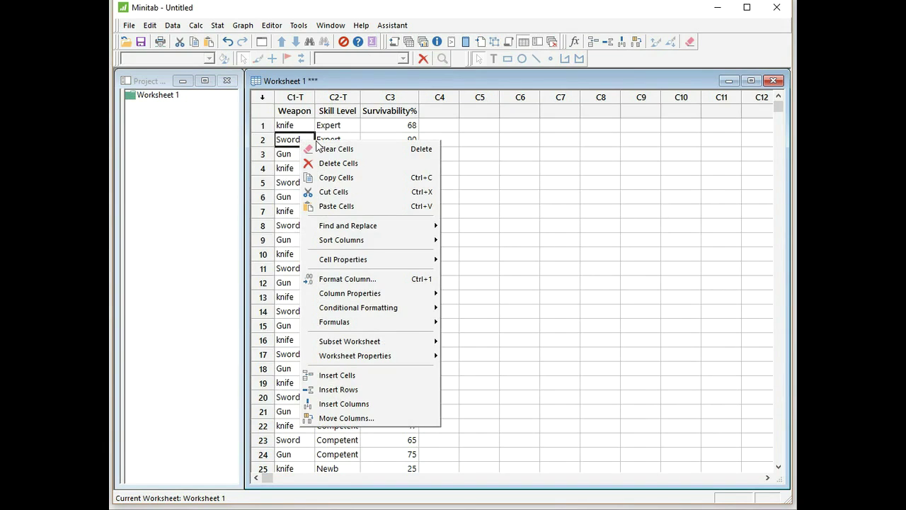
{"action": "mouse_move", "coordinate": [387, 295]}
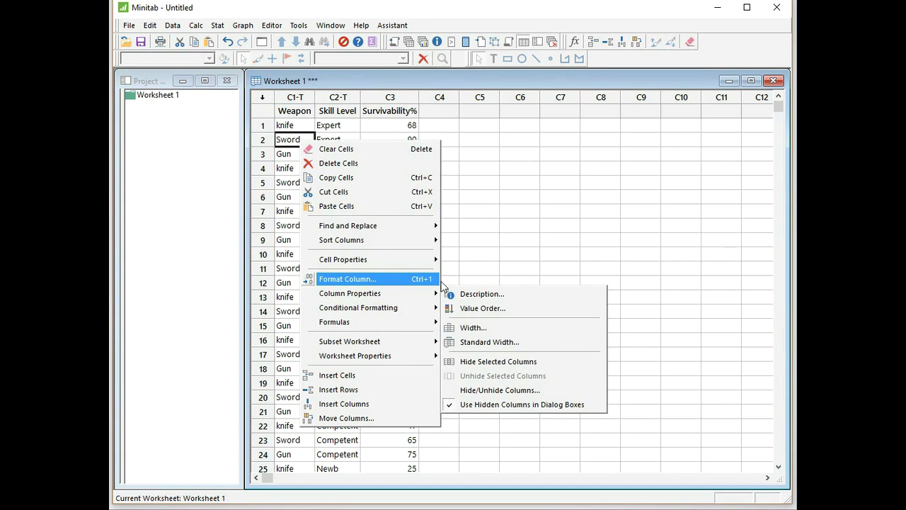
{"action": "left_click", "coordinate": [480, 306]}
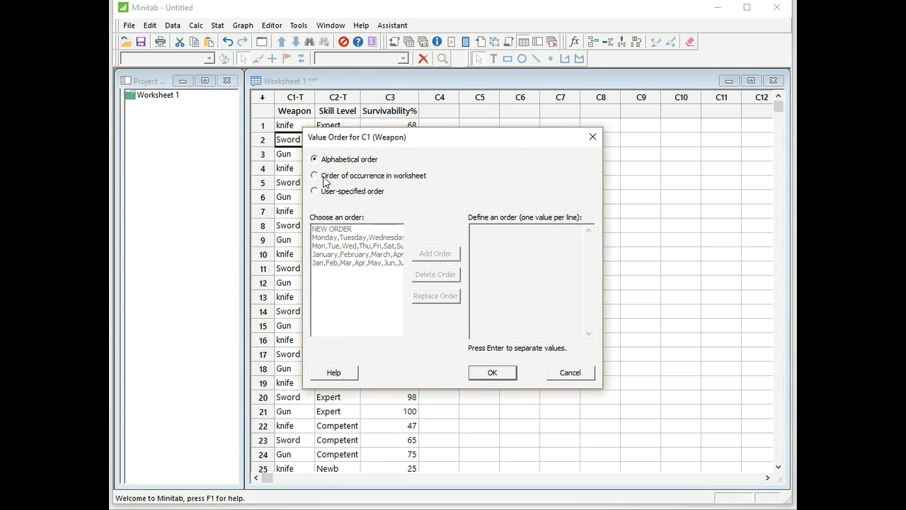
{"action": "left_click", "coordinate": [324, 177]}
{"action": "left_click", "coordinate": [511, 370]}
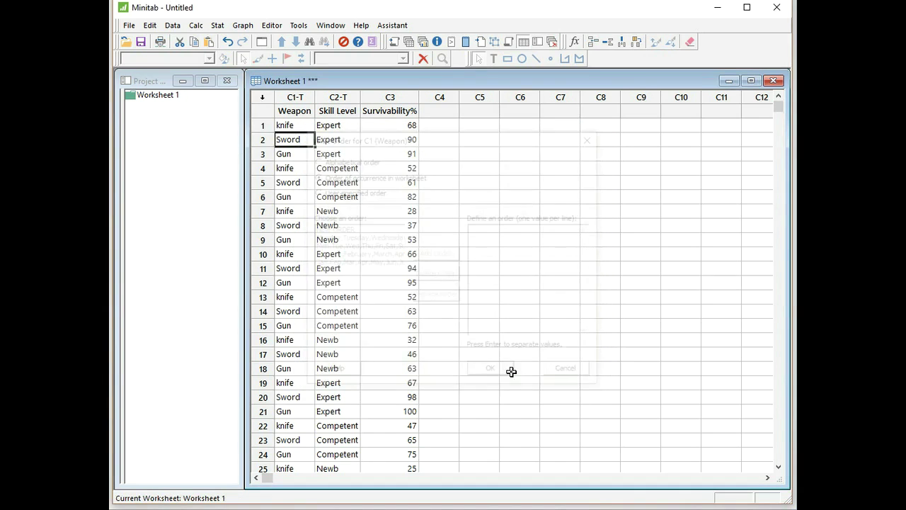
Set the Skill Level column's value order to order of occurrence in the worksheet
{"action": "left_click", "coordinate": [336, 139]}
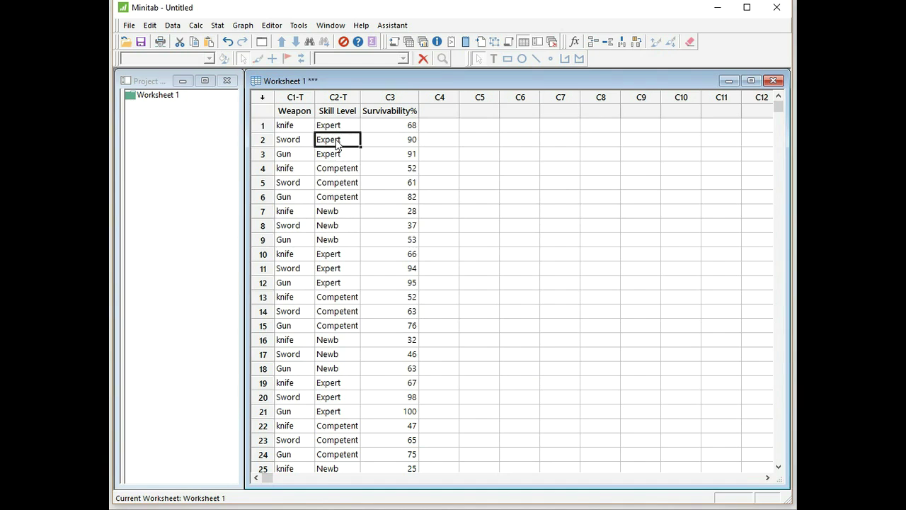
{"action": "right_click", "coordinate": [336, 145]}
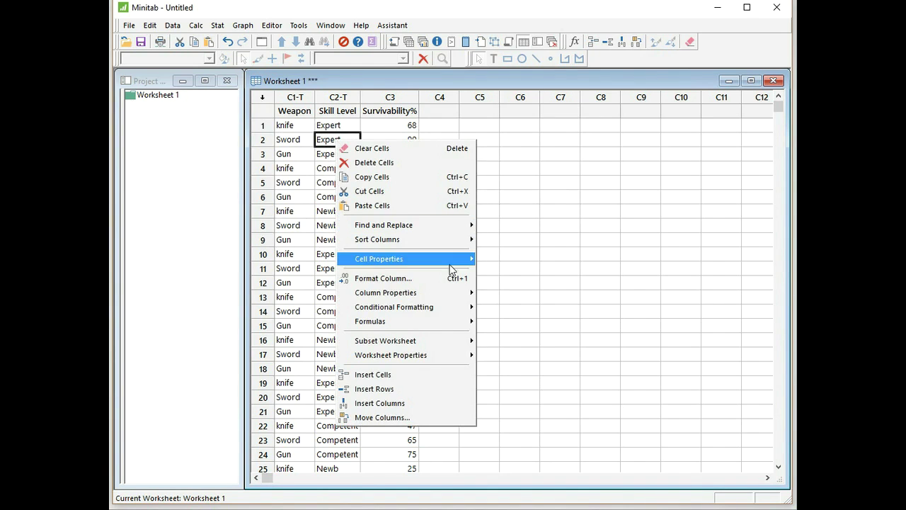
{"action": "mouse_move", "coordinate": [453, 293]}
{"action": "left_click", "coordinate": [519, 307]}
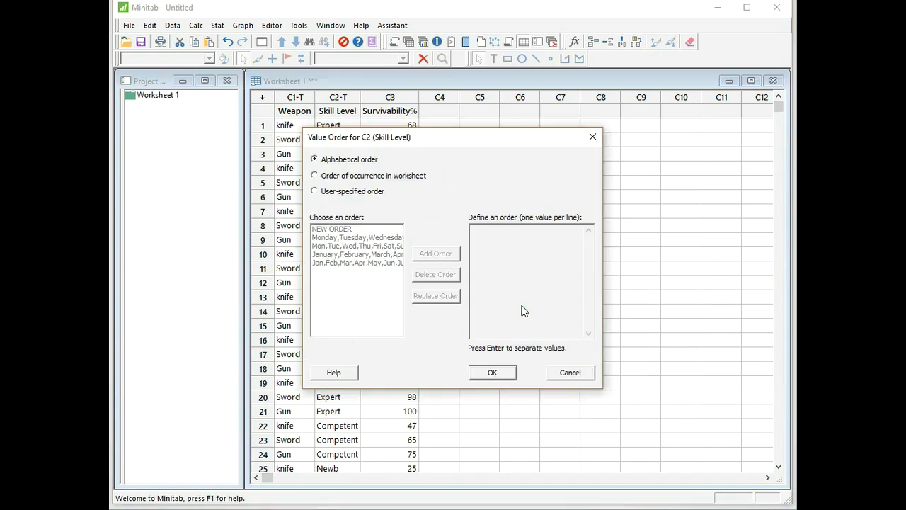
{"action": "left_click", "coordinate": [354, 179]}
{"action": "left_click", "coordinate": [506, 375]}
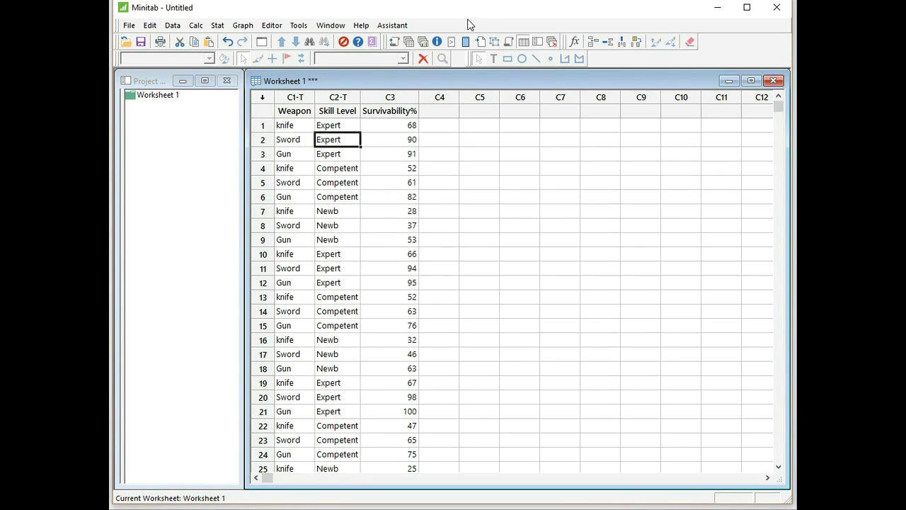
{"action": "left_click", "coordinate": [218, 27]}
Rerun the Main Effects Plot so levels read knife, Sword, Gun and Expert, Competent, Newb, then maximize it
{"action": "mouse_move", "coordinate": [263, 65]}
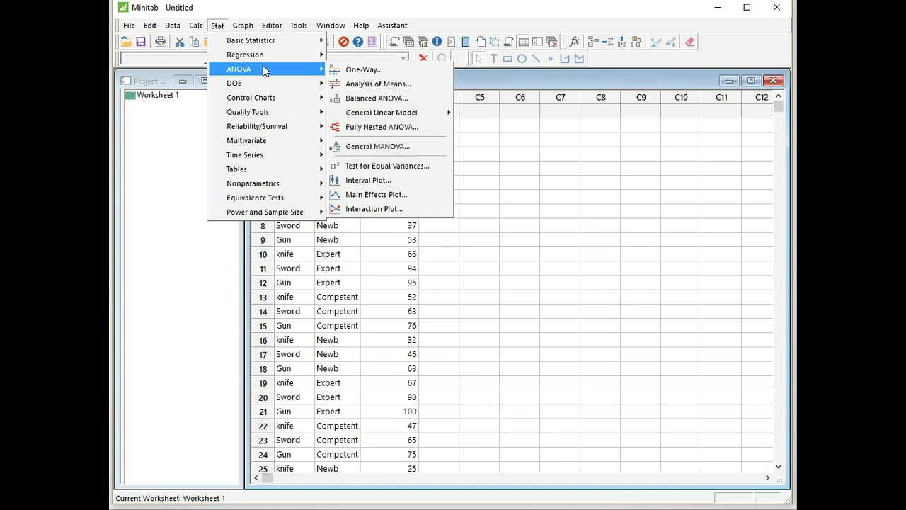
{"action": "mouse_move", "coordinate": [420, 115]}
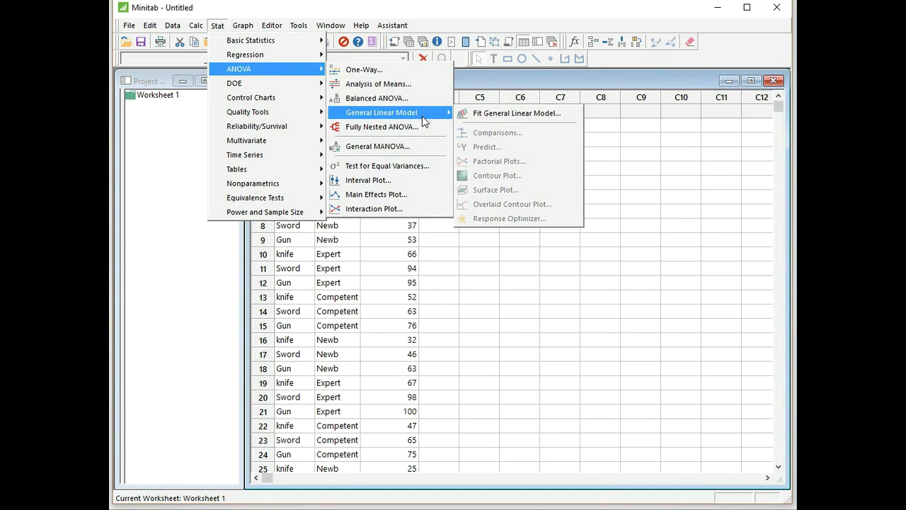
{"action": "left_click", "coordinate": [420, 196]}
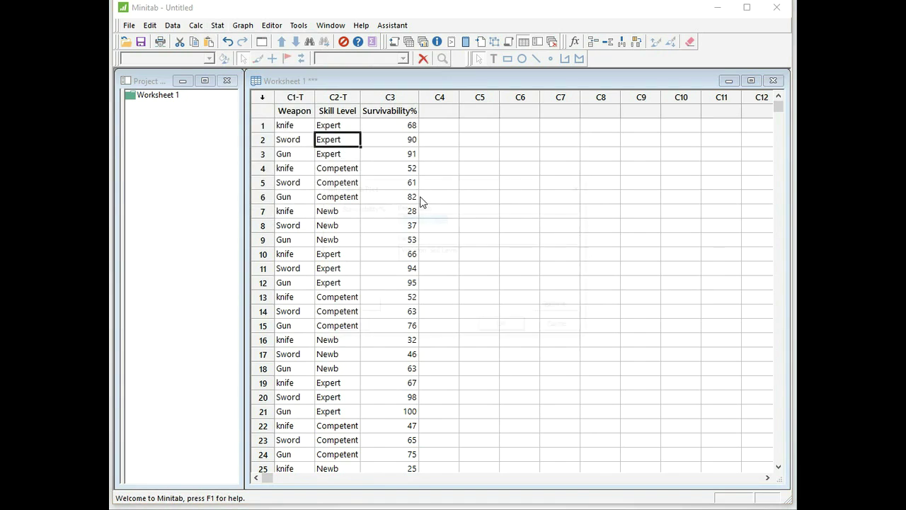
{"action": "left_click", "coordinate": [520, 331]}
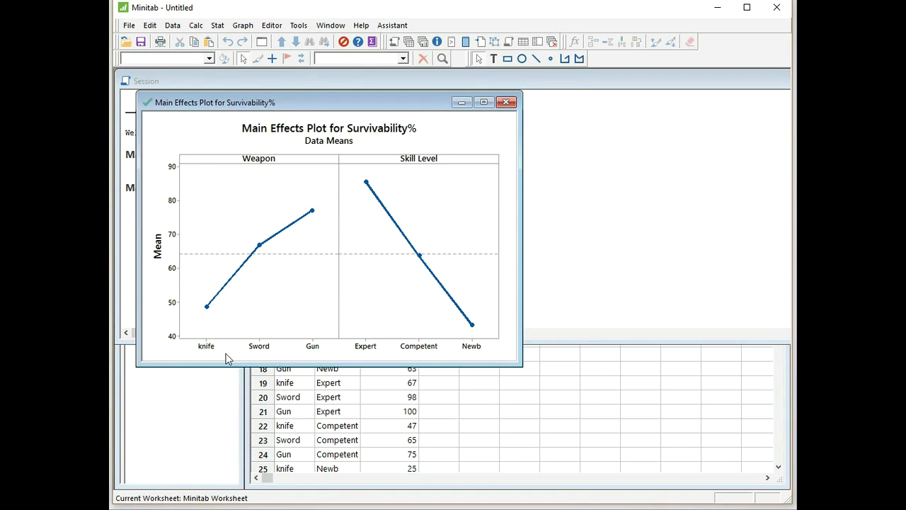
{"action": "left_click", "coordinate": [483, 102]}
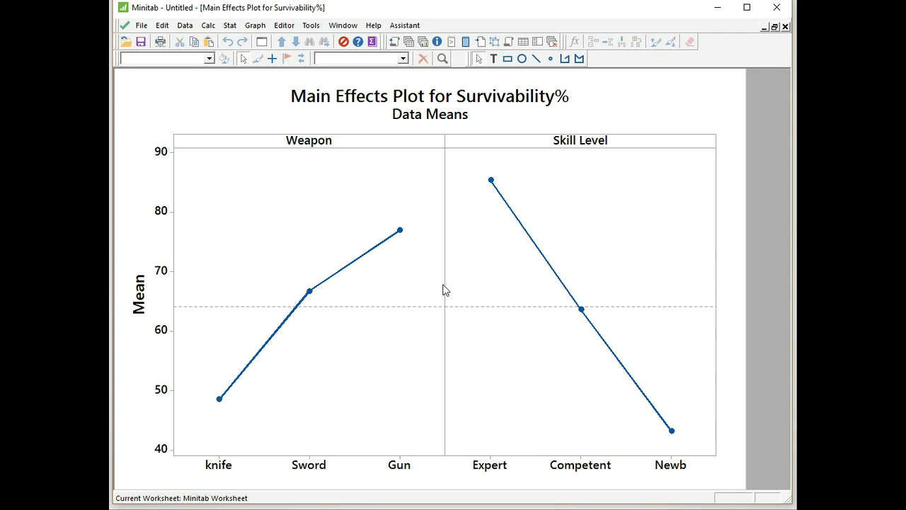
Start an interaction plot with Survivability% as response and Skill Level, Weapon as factors
{"action": "mouse_move", "coordinate": [221, 404]}
{"action": "mouse_move", "coordinate": [493, 182]}
{"action": "mouse_move", "coordinate": [307, 312]}
{"action": "mouse_move", "coordinate": [580, 316]}
{"action": "left_click", "coordinate": [230, 26]}
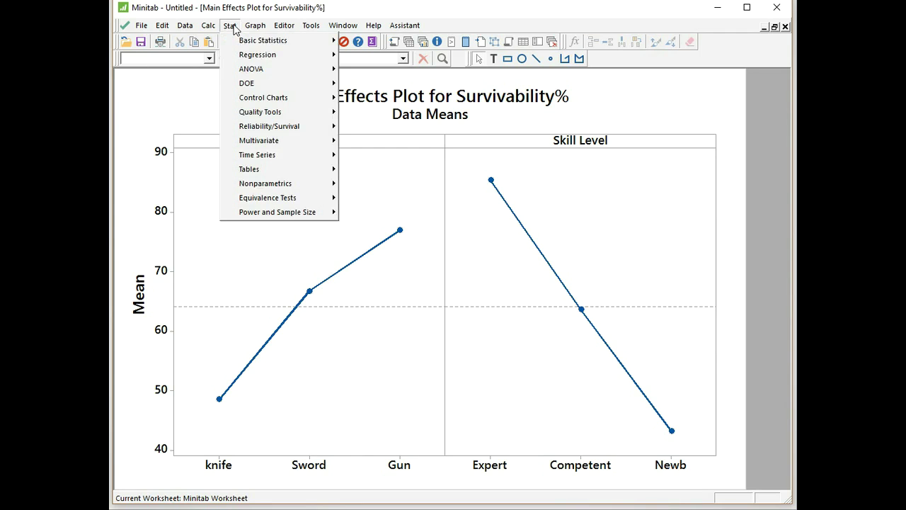
{"action": "mouse_move", "coordinate": [255, 69]}
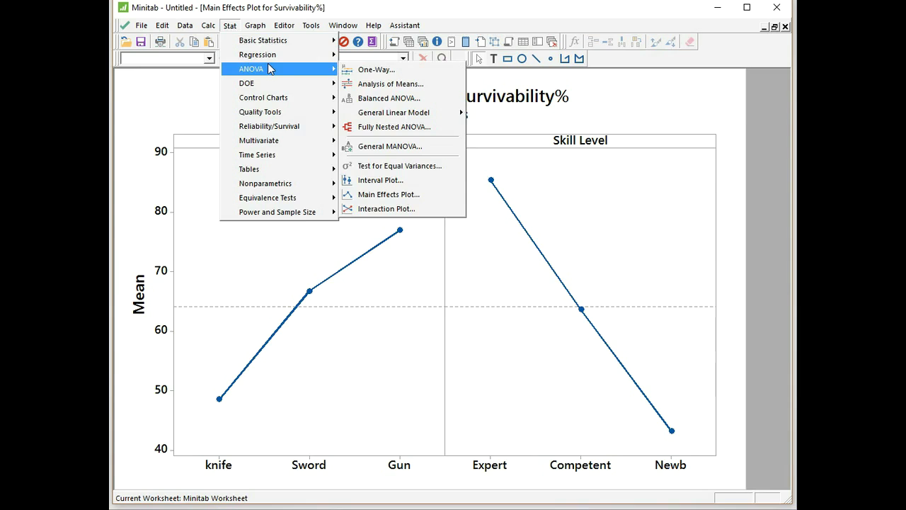
{"action": "left_click", "coordinate": [415, 211]}
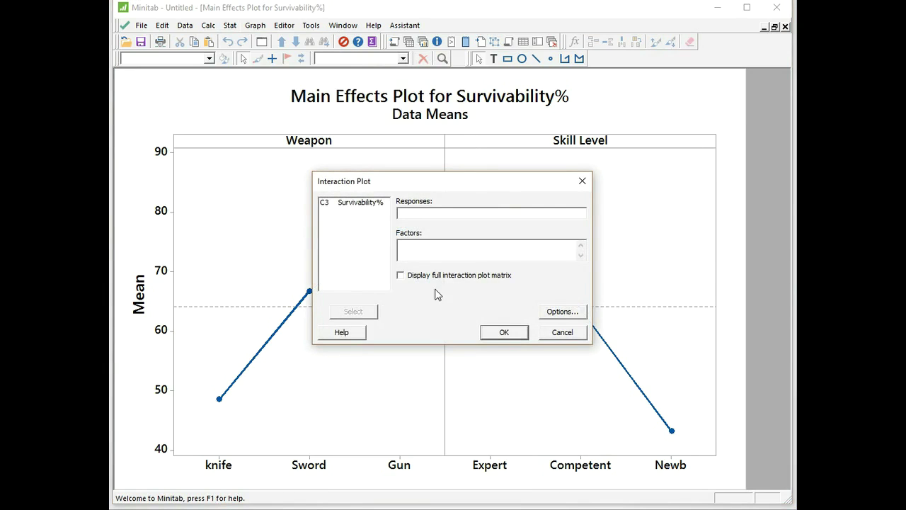
{"action": "double_click", "coordinate": [361, 207]}
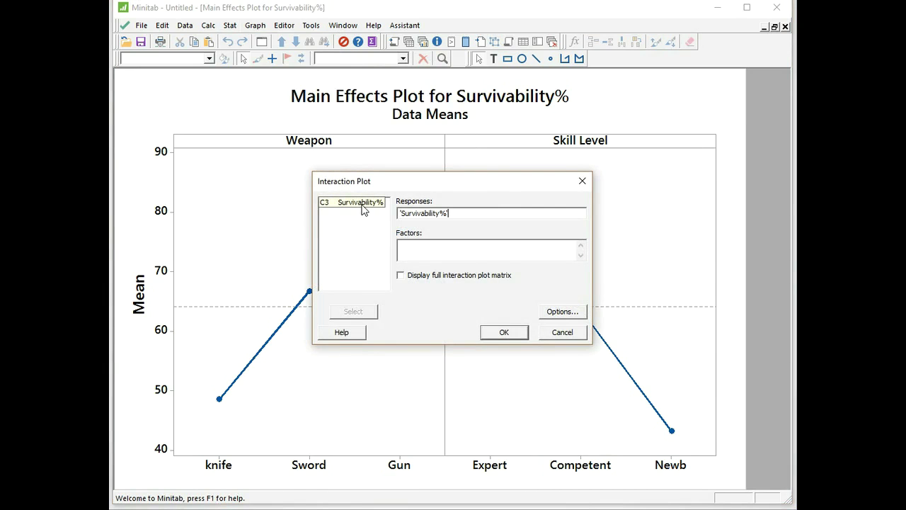
{"action": "left_click", "coordinate": [424, 249]}
{"action": "left_click", "coordinate": [360, 204]}
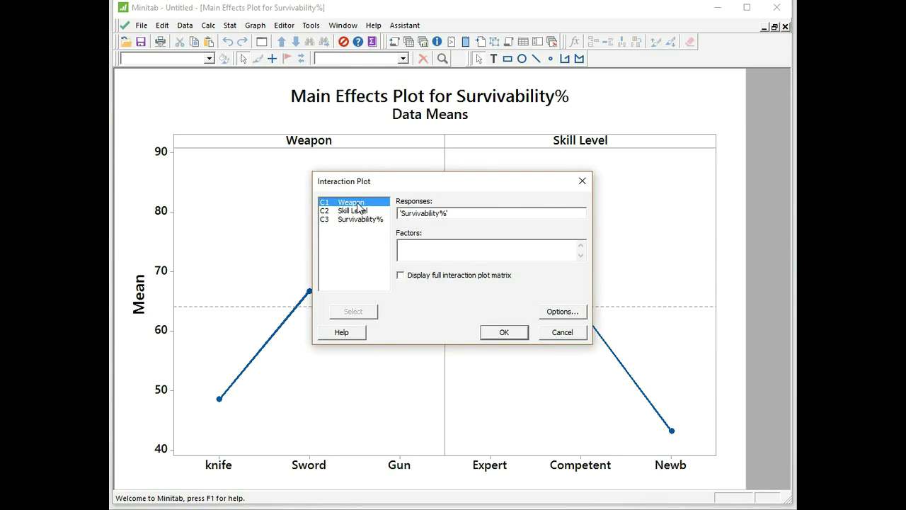
{"action": "left_click", "coordinate": [358, 211]}
{"action": "double_click", "coordinate": [354, 210]}
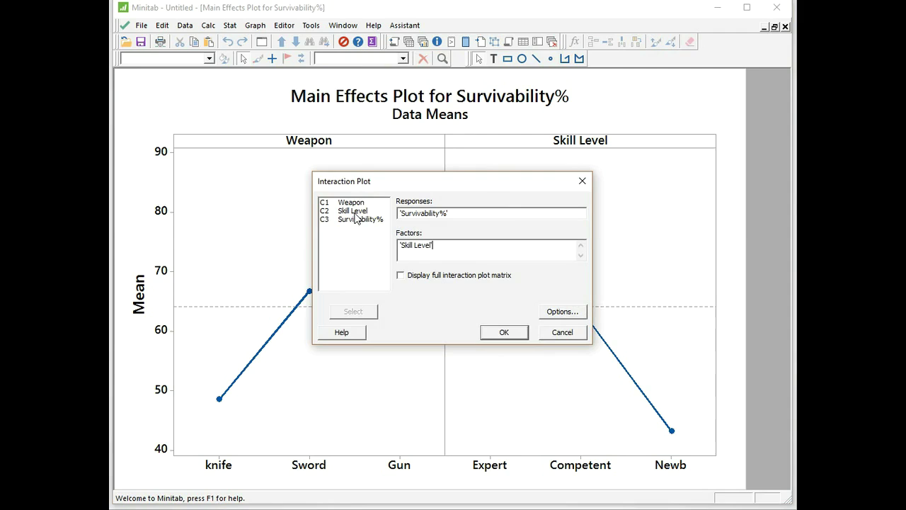
{"action": "double_click", "coordinate": [354, 202]}
Reset the dialog and re-enter Survivability% with Weapon then Skill Level as factors, creating the plot
{"action": "key", "text": "F3"}
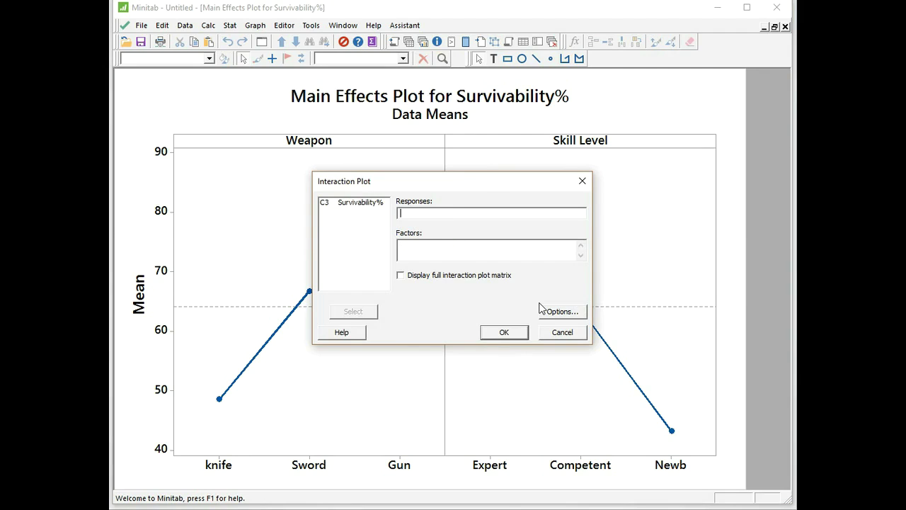
{"action": "left_click", "coordinate": [368, 204]}
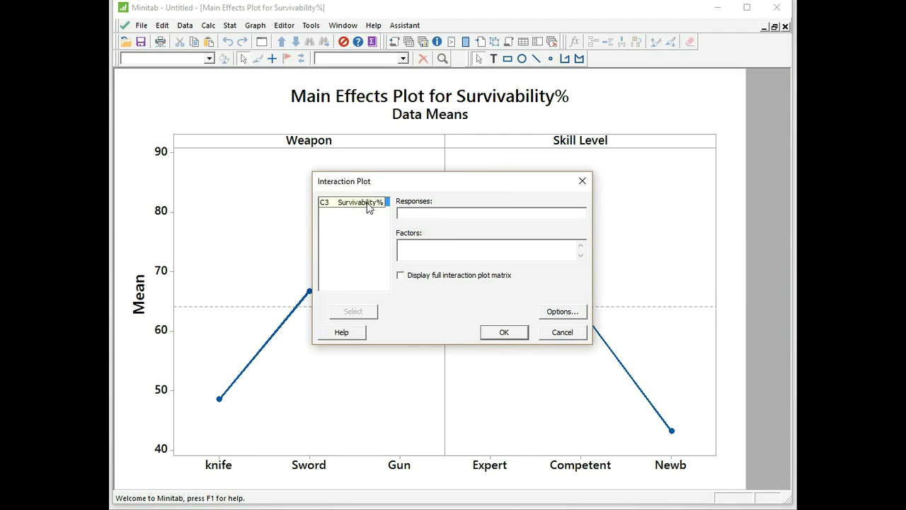
{"action": "double_click", "coordinate": [368, 204]}
{"action": "left_click", "coordinate": [400, 241]}
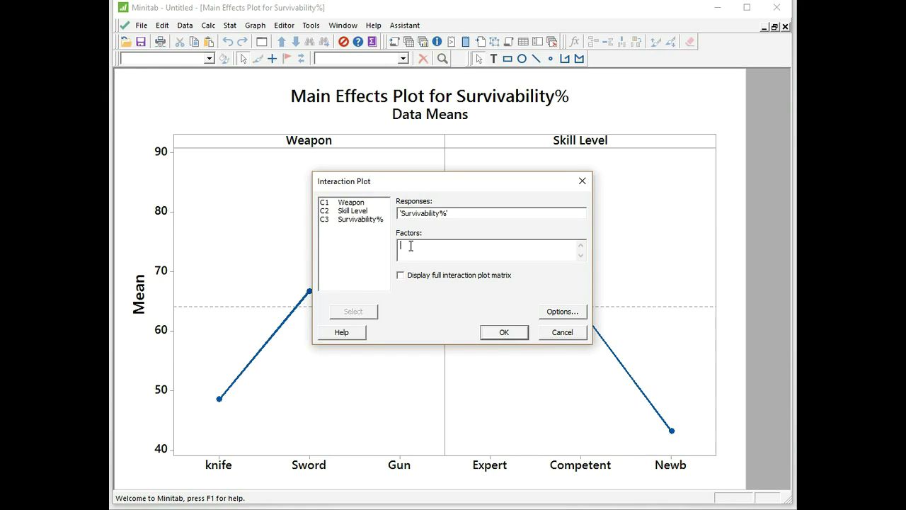
{"action": "double_click", "coordinate": [361, 204]}
{"action": "left_click", "coordinate": [356, 211]}
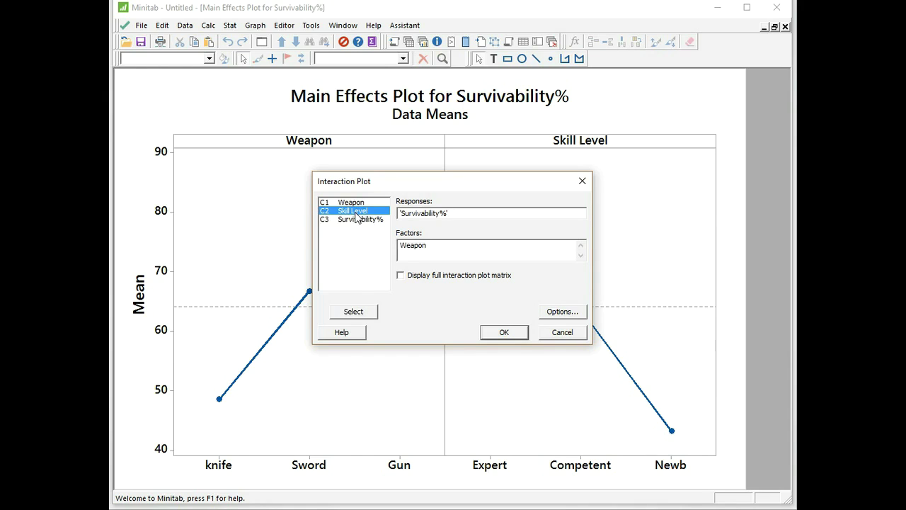
{"action": "double_click", "coordinate": [356, 211]}
{"action": "left_click", "coordinate": [503, 333]}
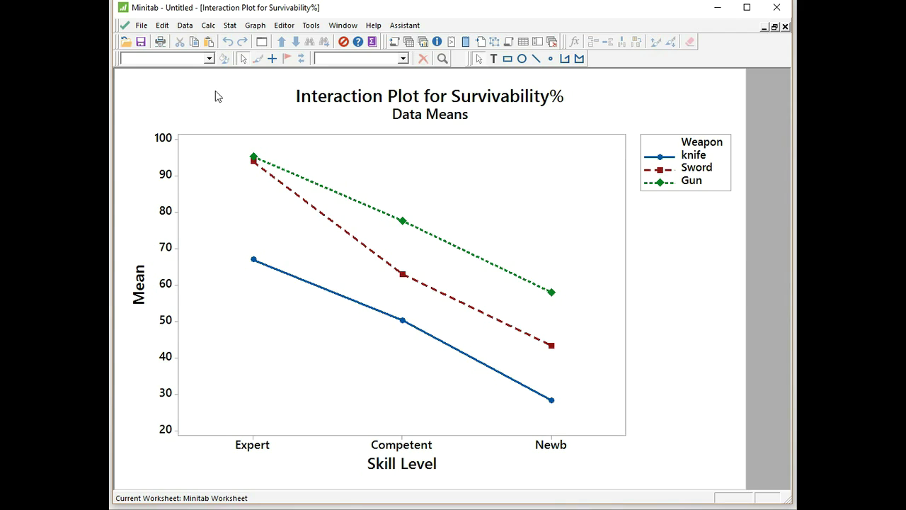
Open the Stat menu over the interaction plot
{"action": "left_click", "coordinate": [231, 27]}
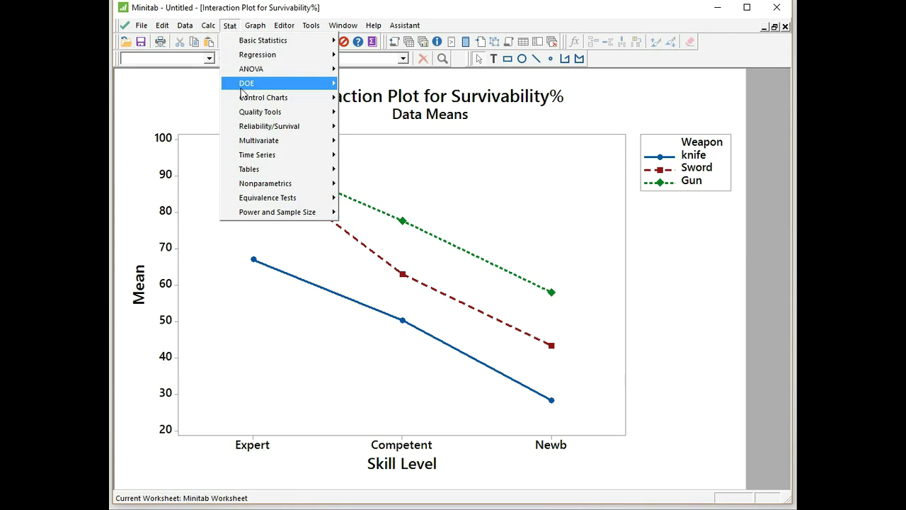
Create a Multi-Vari Chart of Survivability% with Skill Level as Factor 1 and Weapon as Factor 2
{"action": "mouse_move", "coordinate": [253, 115]}
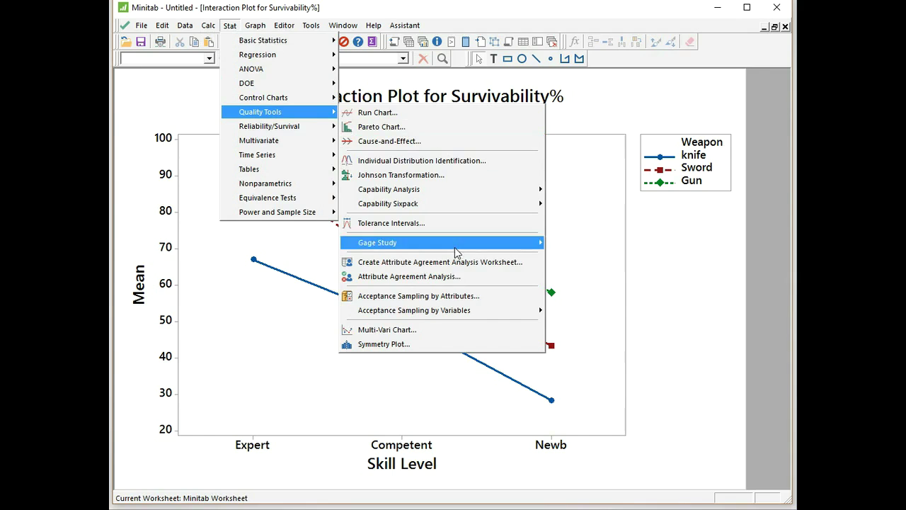
{"action": "left_click", "coordinate": [450, 331]}
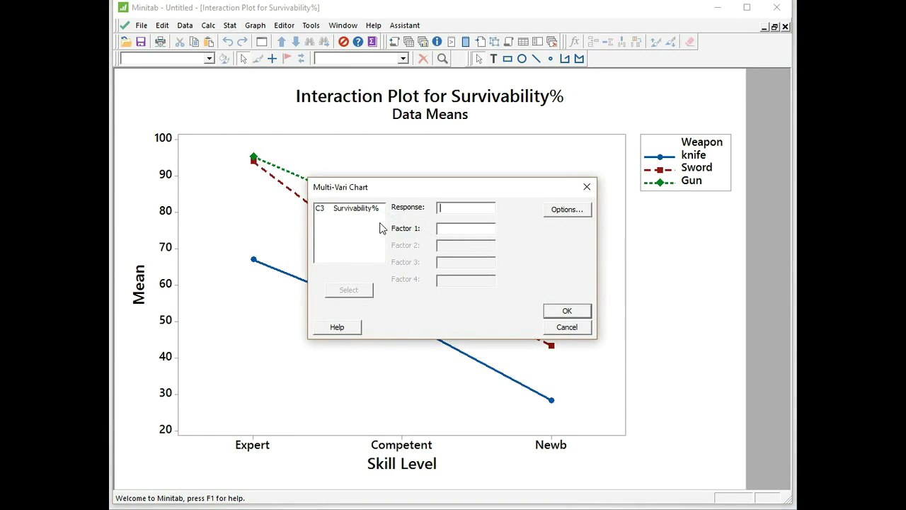
{"action": "double_click", "coordinate": [353, 211]}
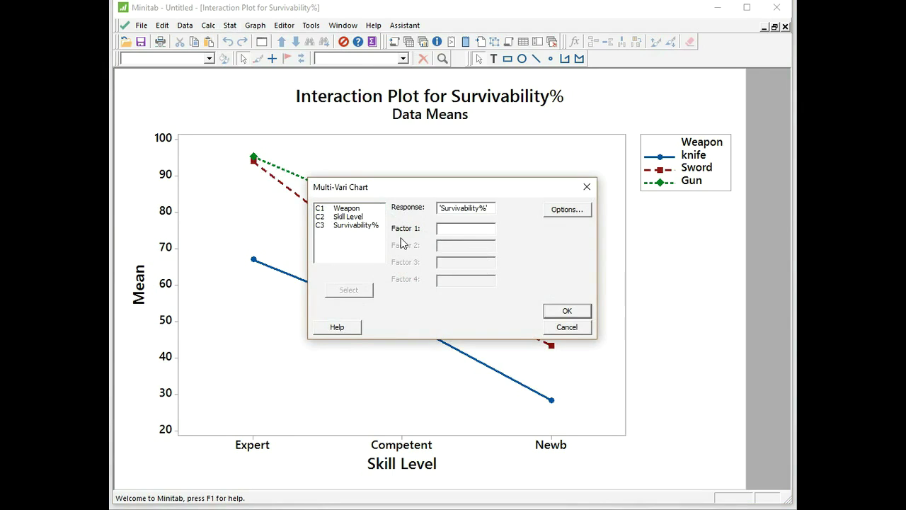
{"action": "double_click", "coordinate": [353, 208]}
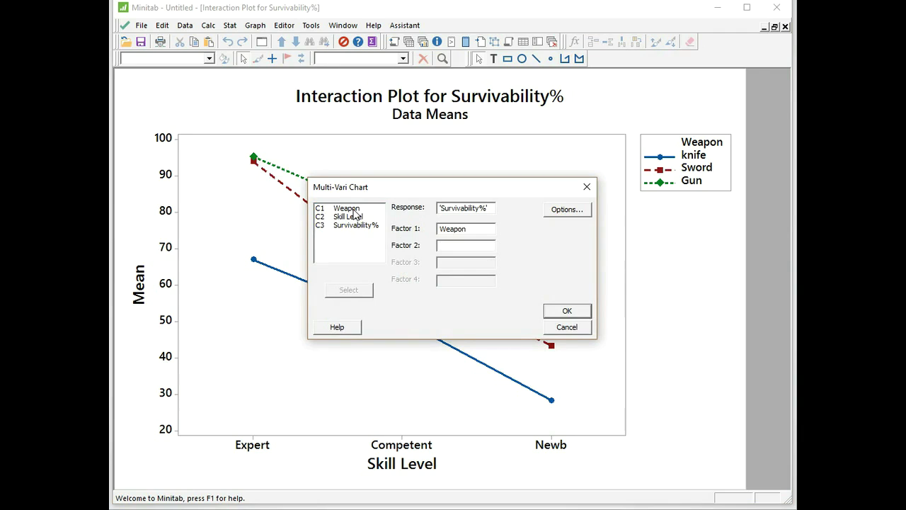
{"action": "left_click_drag", "start_coordinate": [471, 228], "coordinate": [388, 230]}
{"action": "key", "text": "Delete"}
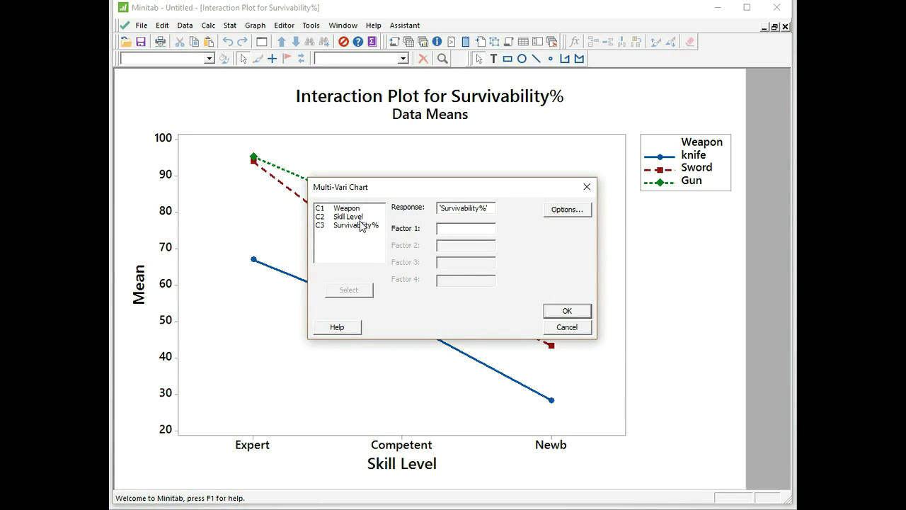
{"action": "double_click", "coordinate": [358, 216]}
{"action": "left_click", "coordinate": [353, 209]}
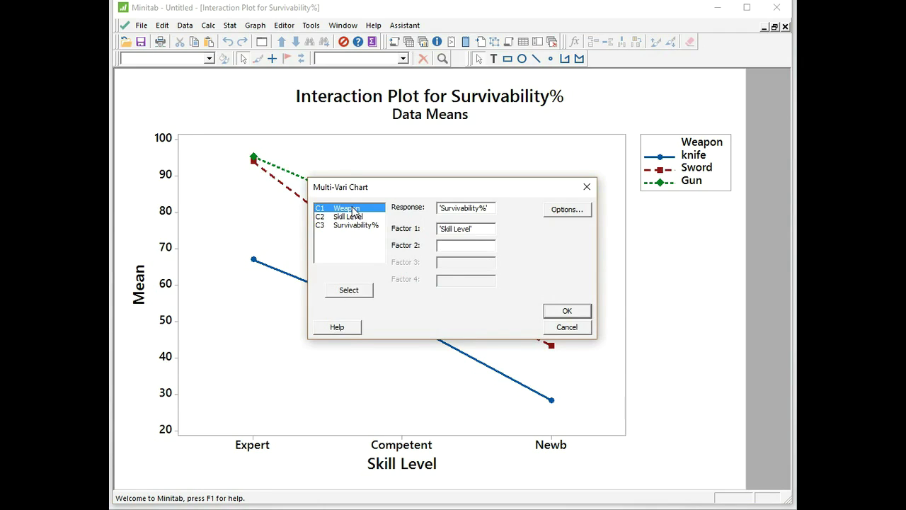
{"action": "double_click", "coordinate": [352, 210]}
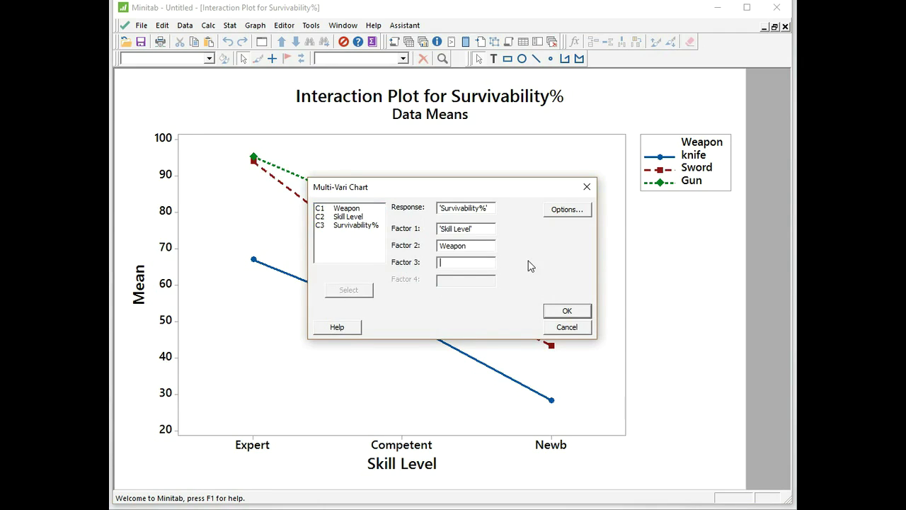
{"action": "left_click", "coordinate": [564, 312]}
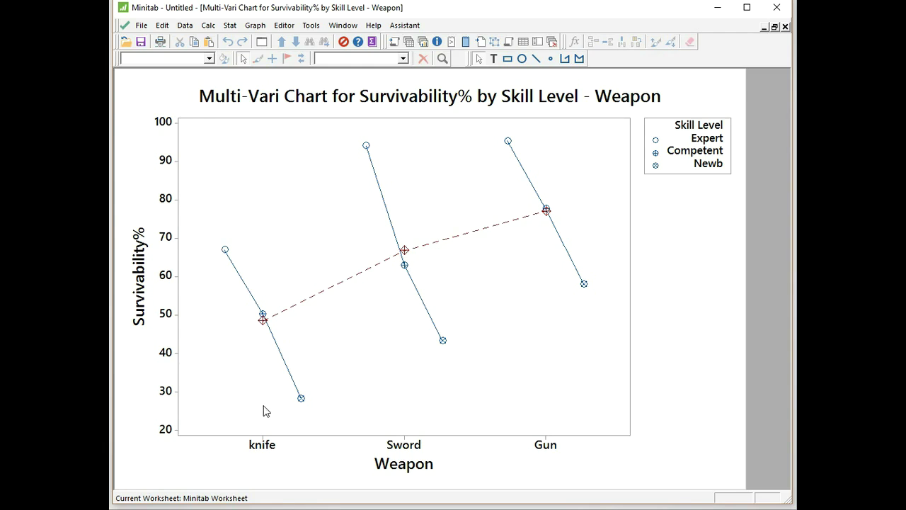
Draw a line on the multi-vari chart from the knife Expert point to the Gun Expert point
{"action": "left_click", "coordinate": [536, 58]}
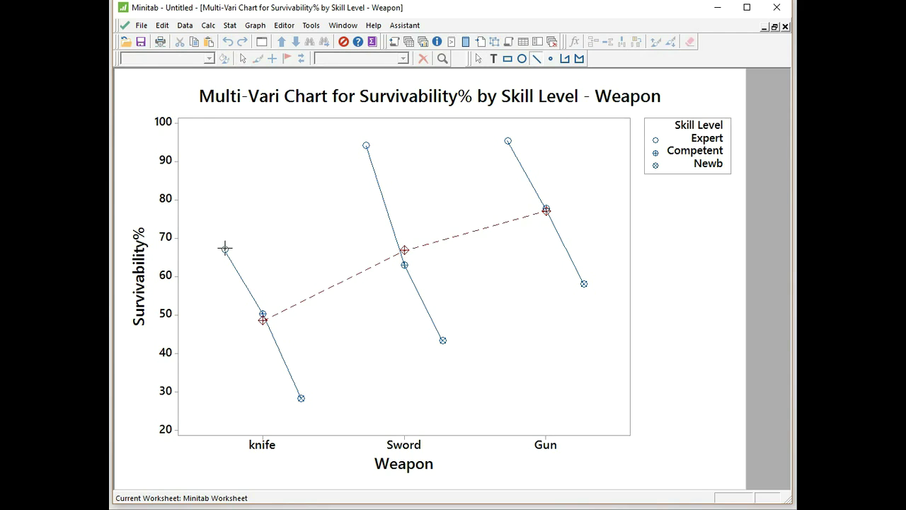
{"action": "mouse_move", "coordinate": [224, 249]}
{"action": "left_mouse_down"}
{"action": "mouse_move", "coordinate": [437, 156]}
{"action": "mouse_move", "coordinate": [507, 142]}
{"action": "left_mouse_up"}
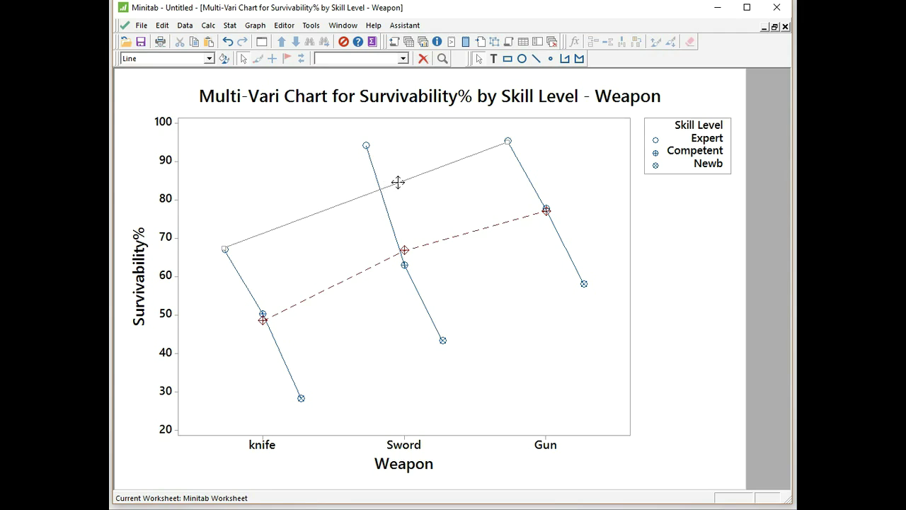
{"action": "left_click_drag", "start_coordinate": [398, 183], "coordinate": [474, 323]}
{"action": "left_click_drag", "start_coordinate": [474, 324], "coordinate": [391, 175]}
Show Worksheet 1 with the Weapon, Skill Level and Survivability% data, maximized
{"action": "left_click", "coordinate": [409, 44]}
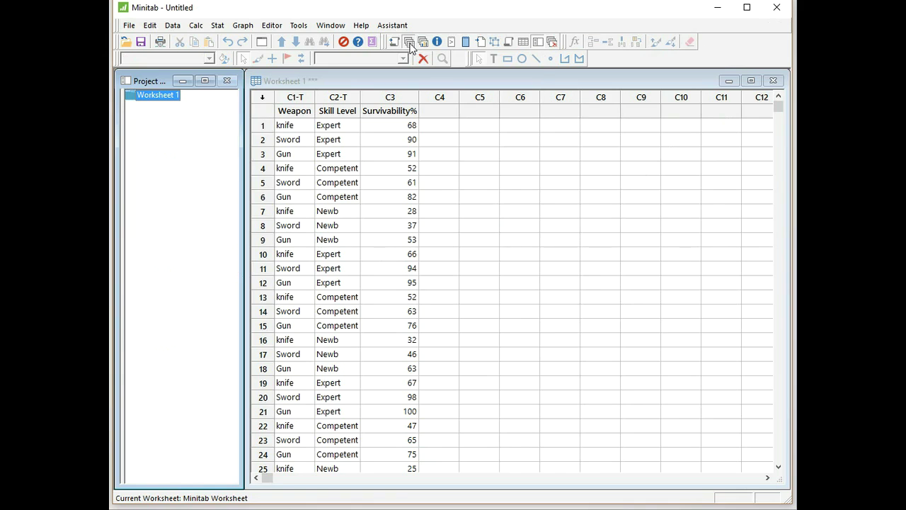
{"action": "double_click", "coordinate": [425, 81]}
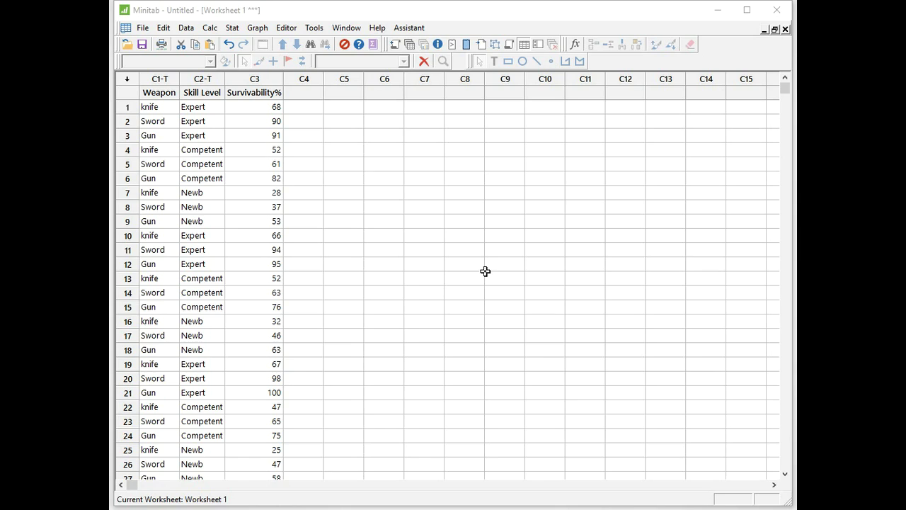
{"action": "left_click", "coordinate": [237, 32]}
In Fit General Linear Model, enter Survivability% as response and Weapon, Skill Level as factors
{"action": "mouse_move", "coordinate": [298, 77]}
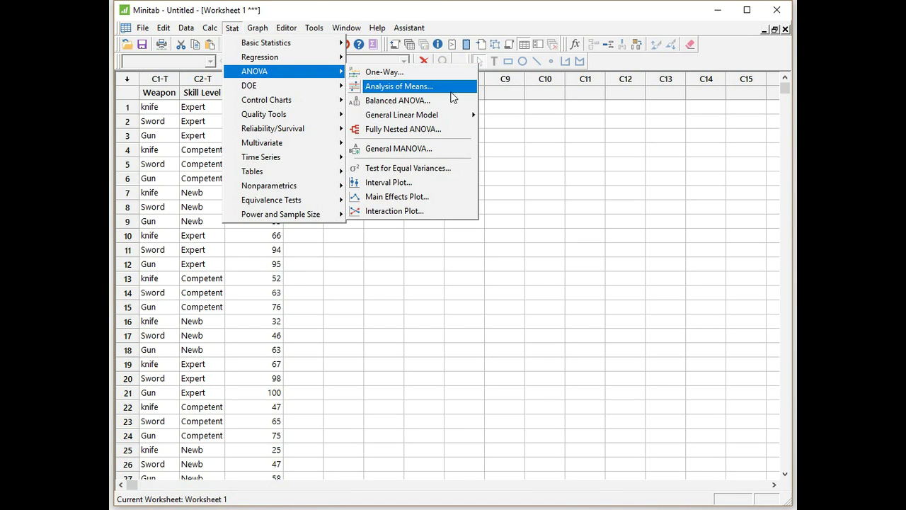
{"action": "mouse_move", "coordinate": [458, 118]}
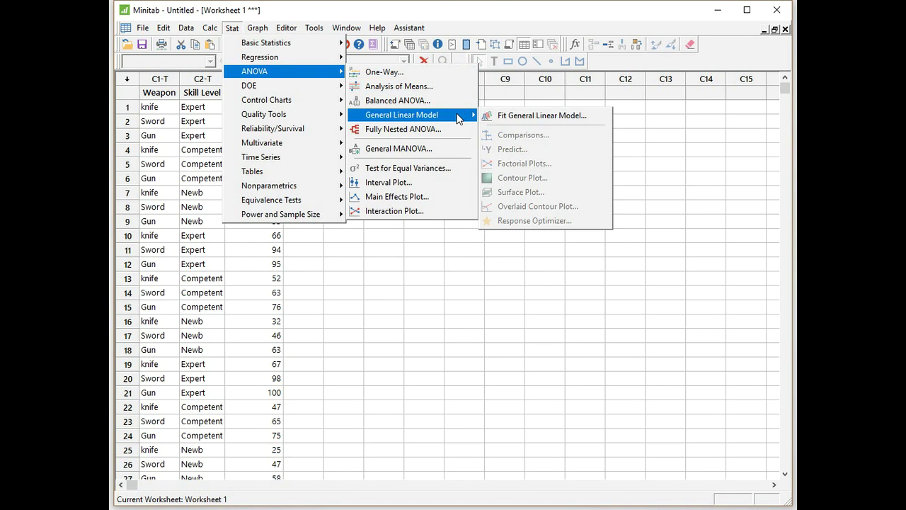
{"action": "left_click", "coordinate": [531, 122]}
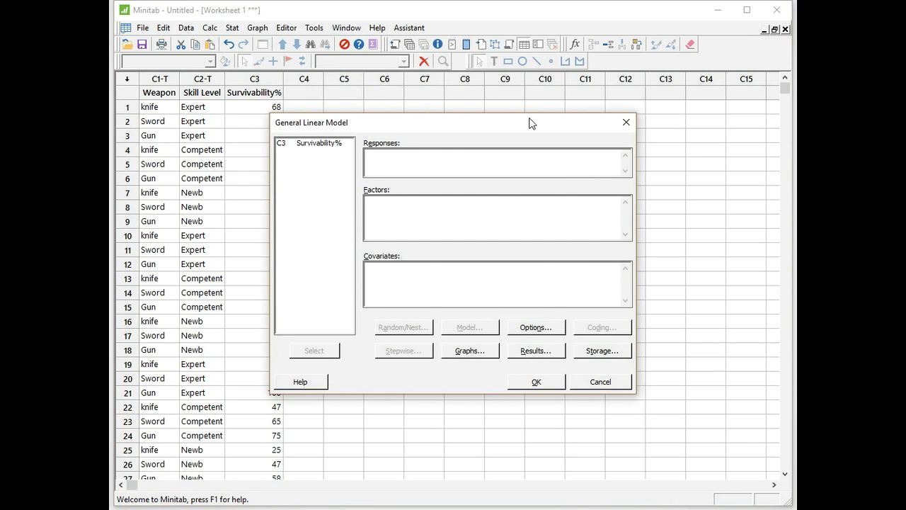
{"action": "double_click", "coordinate": [318, 143]}
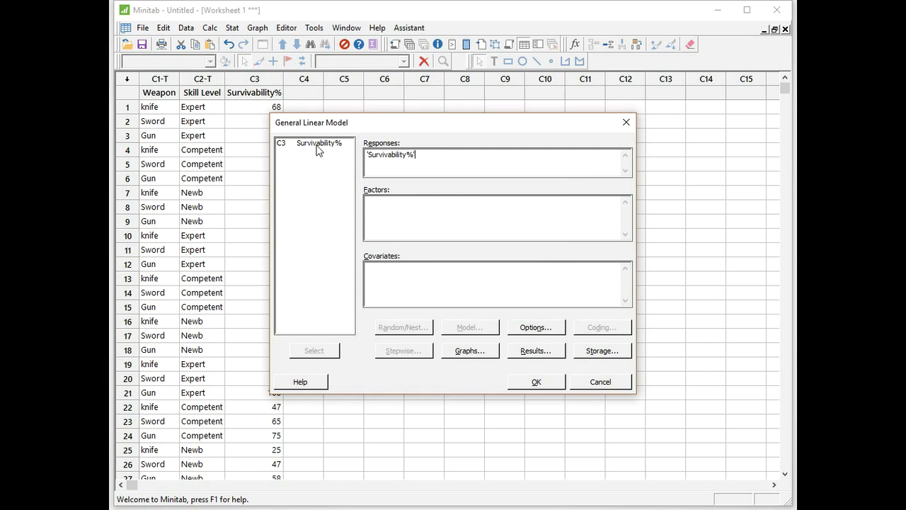
{"action": "left_click", "coordinate": [389, 202]}
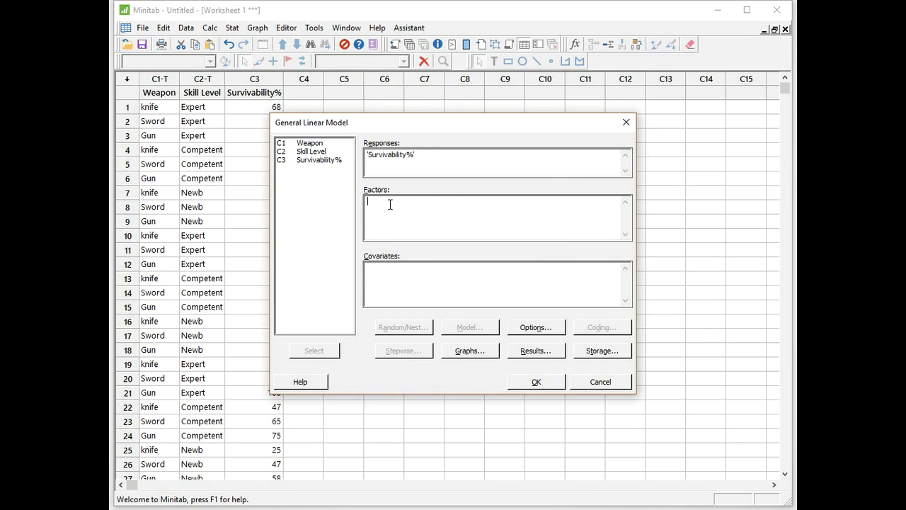
{"action": "double_click", "coordinate": [312, 144]}
{"action": "double_click", "coordinate": [312, 151]}
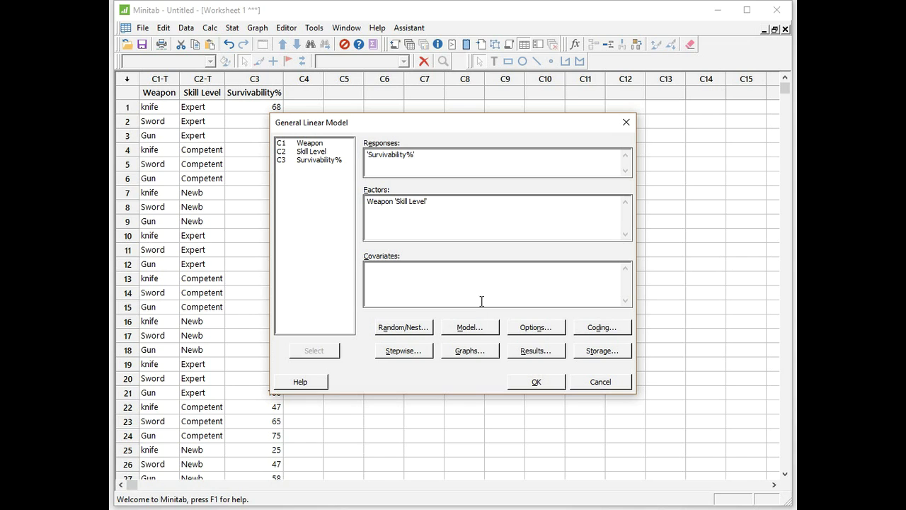
{"action": "left_click", "coordinate": [467, 329]}
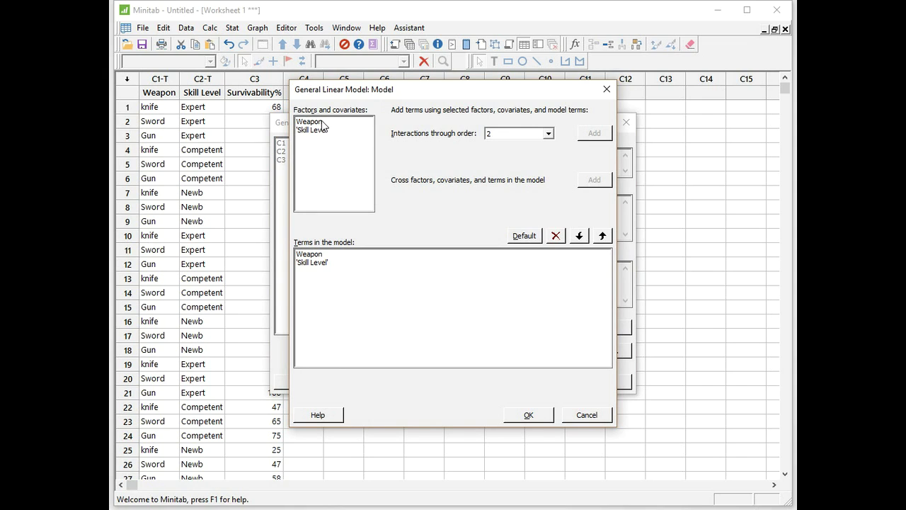
Add the Weapon*Skill Level interaction term to the model and confirm
{"action": "left_click", "coordinate": [312, 122]}
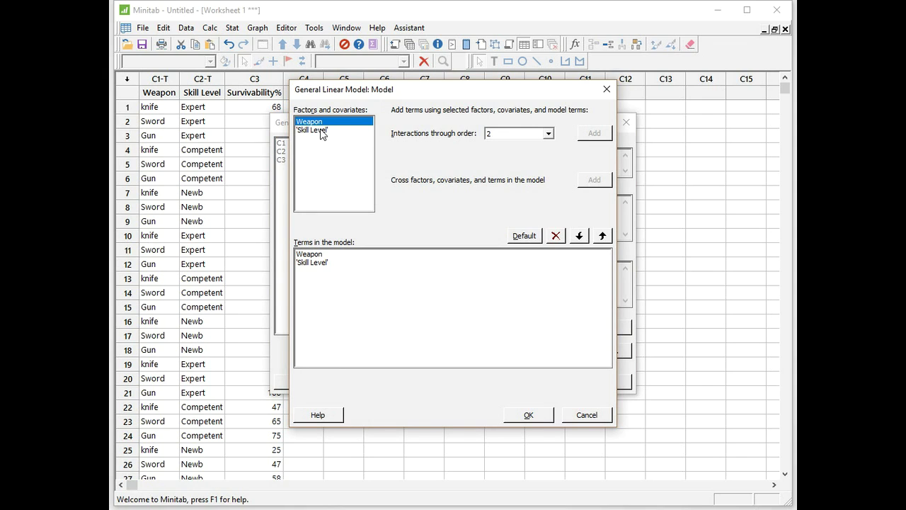
{"action": "left_click", "coordinate": [322, 130], "text": "shift"}
{"action": "left_click", "coordinate": [594, 134]}
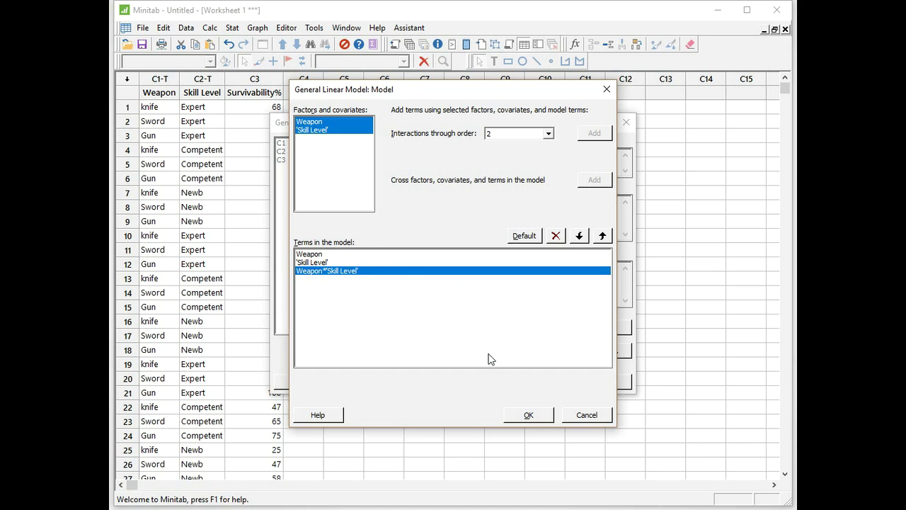
{"action": "left_click", "coordinate": [528, 416]}
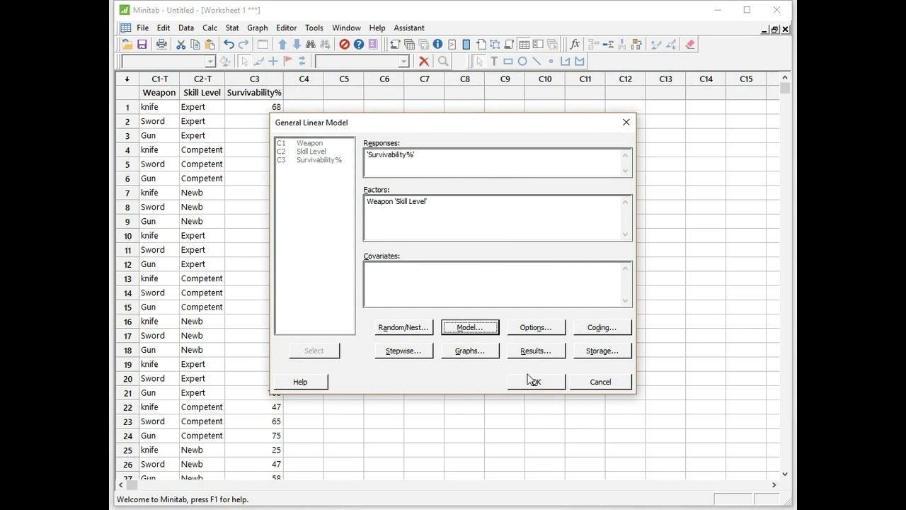
Run the general linear model and review the output: R-sq 97.85% with one large residual
{"action": "left_click", "coordinate": [533, 381]}
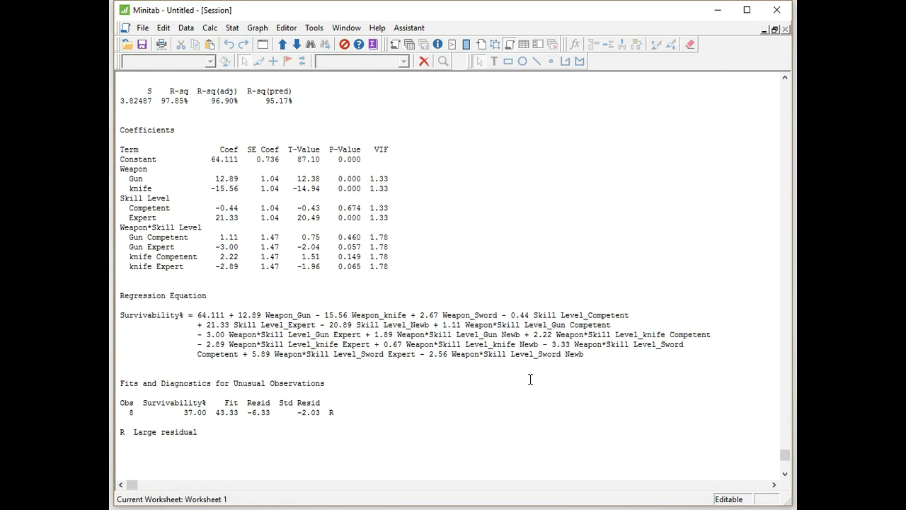
{"action": "scroll", "coordinate": [530, 379], "scroll_direction": "up", "scroll_amount": 10}
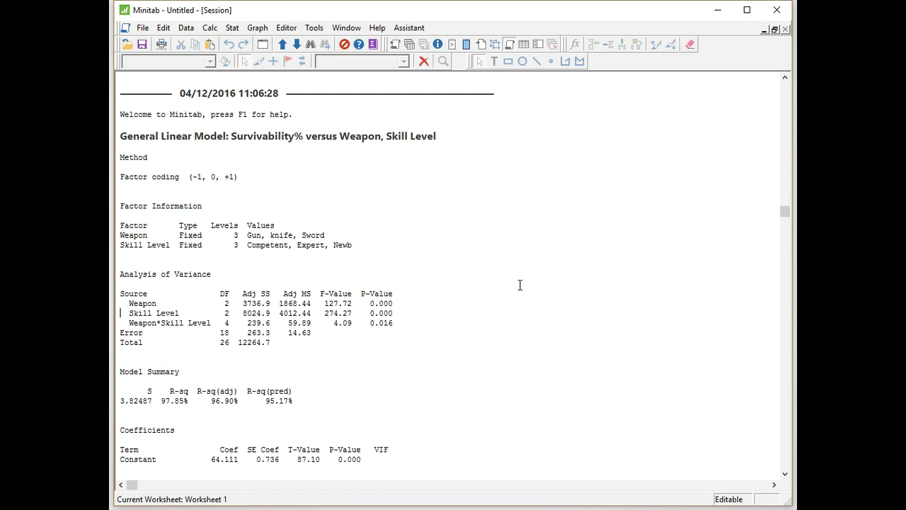
{"action": "scroll", "coordinate": [520, 283], "scroll_direction": "down", "scroll_amount": 1}
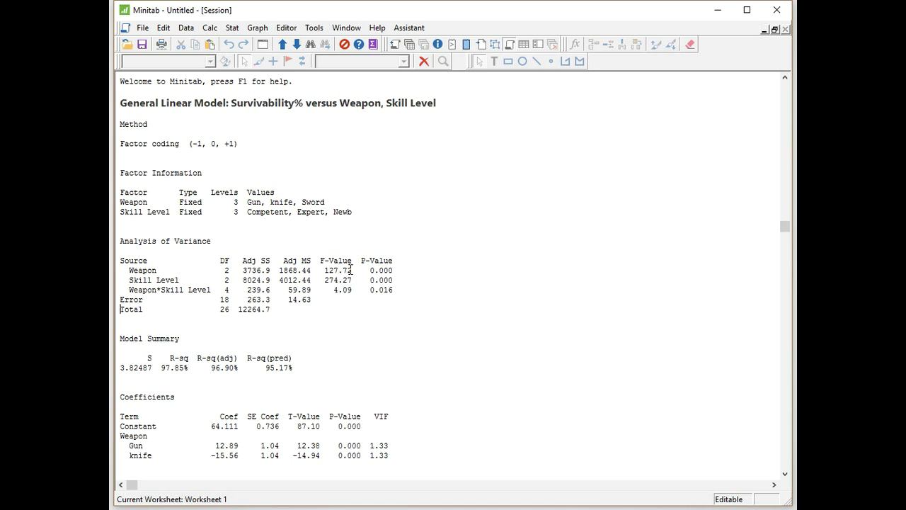
{"action": "scroll", "coordinate": [463, 275], "scroll_direction": "down", "scroll_amount": 2}
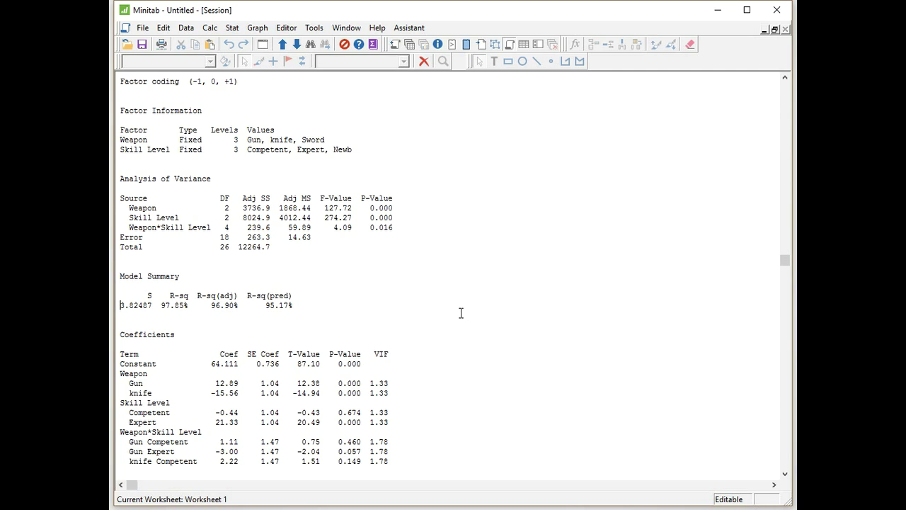
{"action": "scroll", "coordinate": [460, 313], "scroll_direction": "down", "scroll_amount": 2}
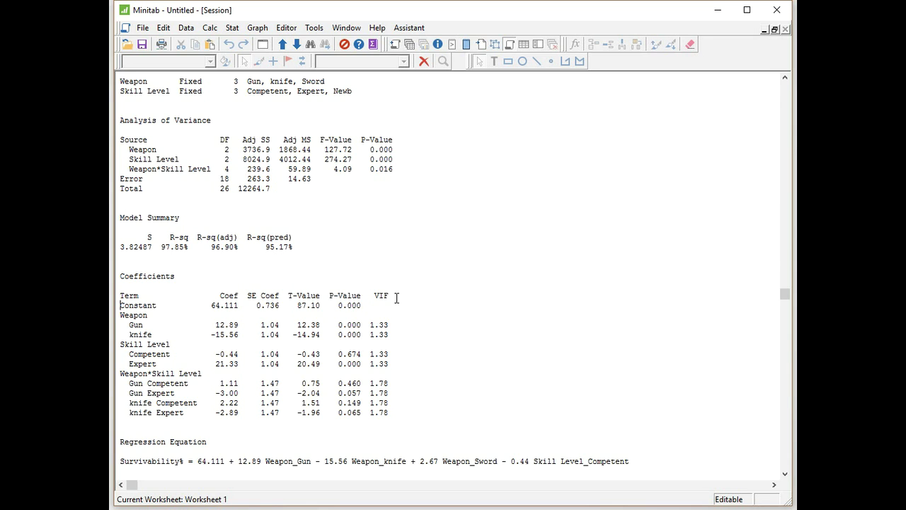
{"action": "scroll", "coordinate": [396, 298], "scroll_direction": "down", "scroll_amount": 1}
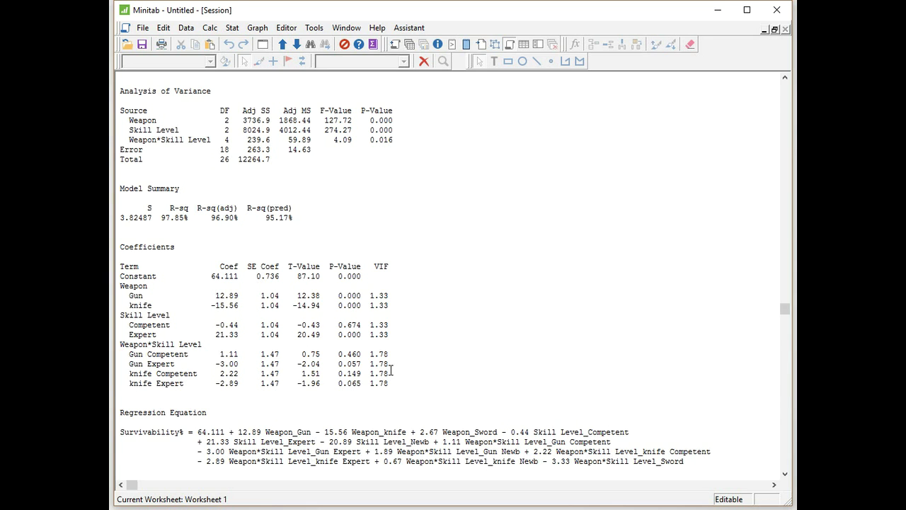
{"action": "scroll", "coordinate": [390, 371], "scroll_direction": "down", "scroll_amount": 3}
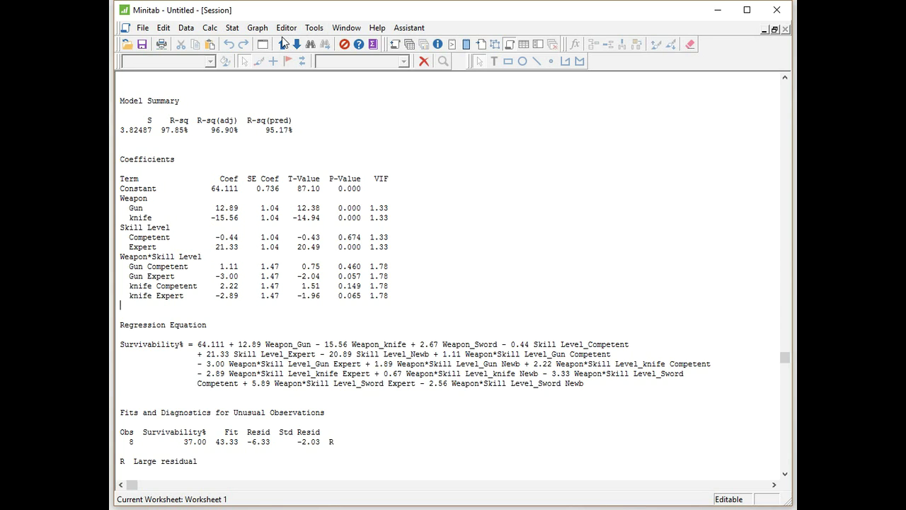
{"action": "left_click", "coordinate": [265, 44]}
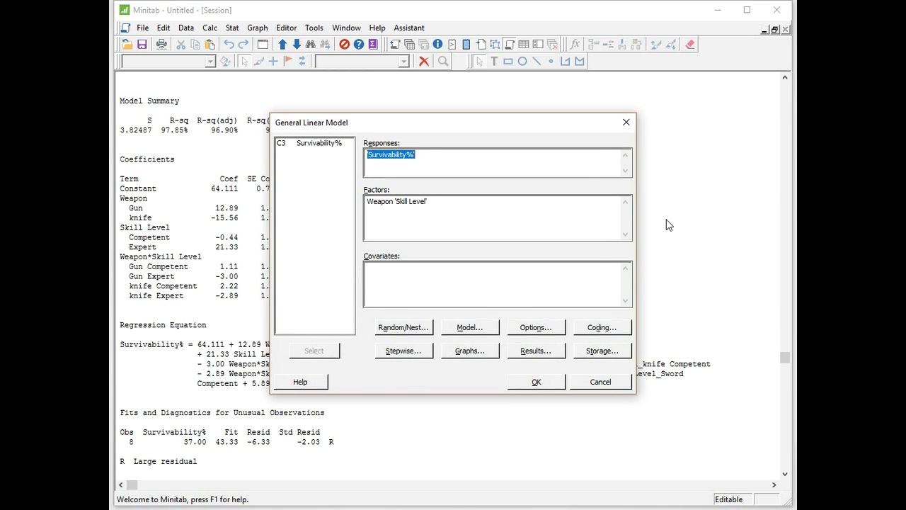
Set the model results to display the full set of coefficients
{"action": "left_click", "coordinate": [539, 349]}
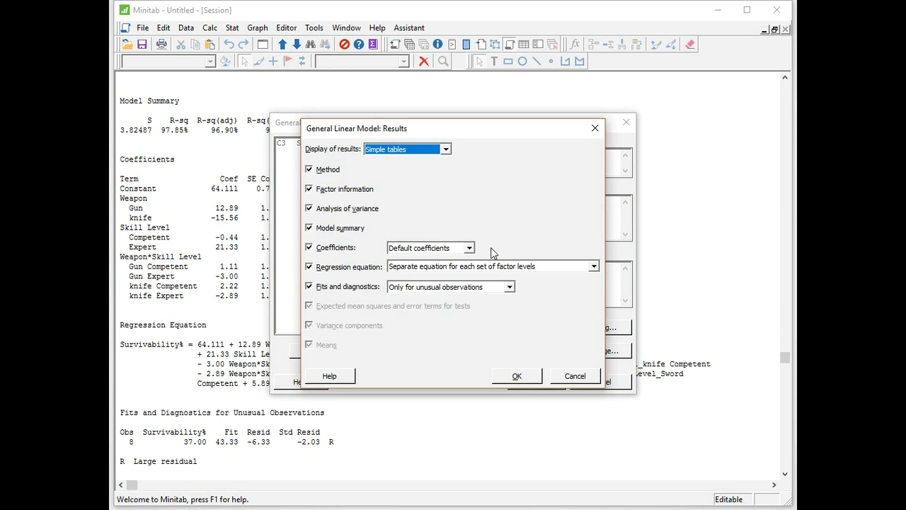
{"action": "left_click", "coordinate": [470, 247]}
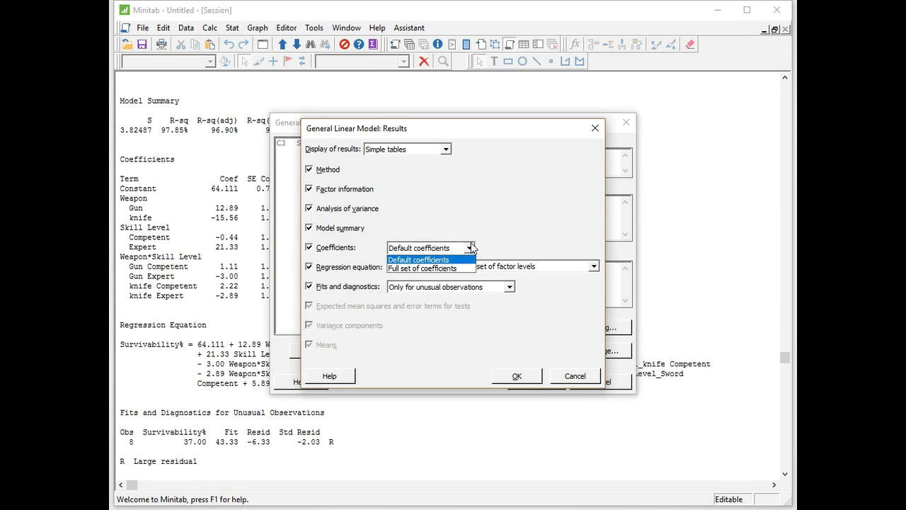
{"action": "left_click", "coordinate": [445, 269]}
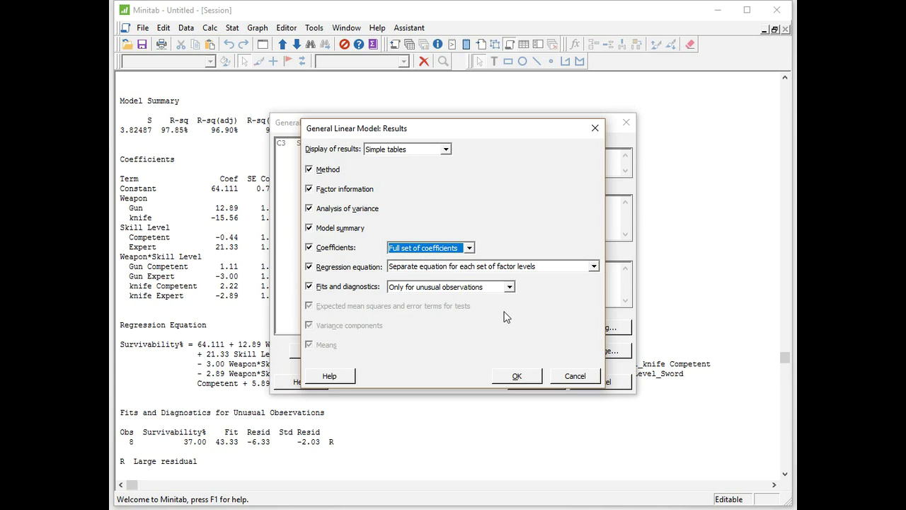
{"action": "left_click", "coordinate": [514, 376]}
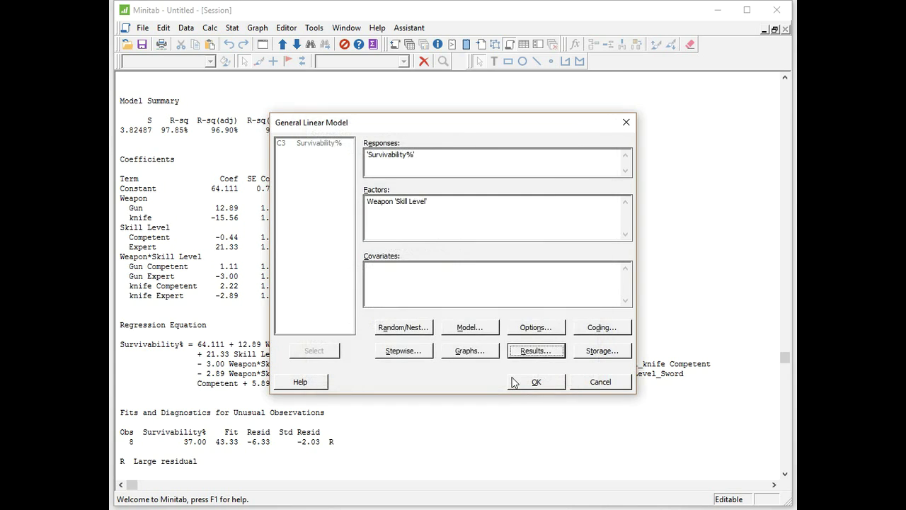
{"action": "left_click", "coordinate": [484, 352]}
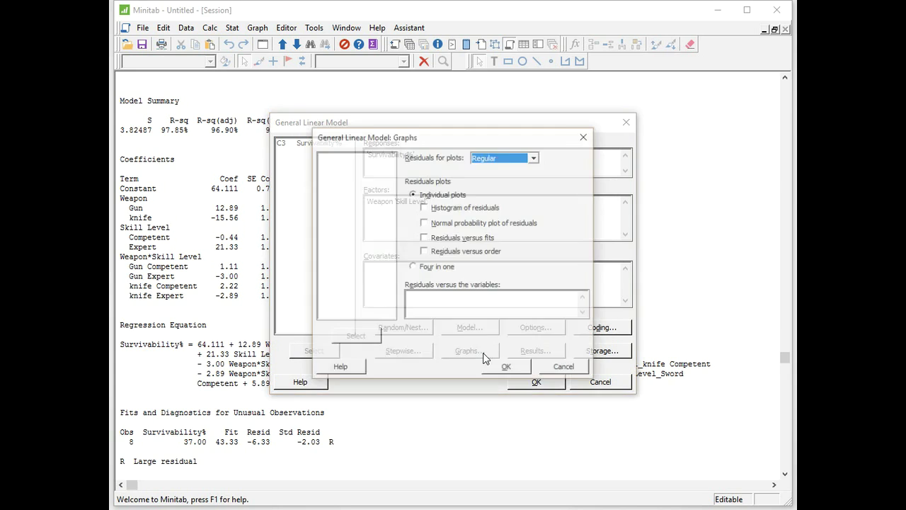
Choose four-in-one residual plots and rerun the general linear model
{"action": "left_click", "coordinate": [435, 267]}
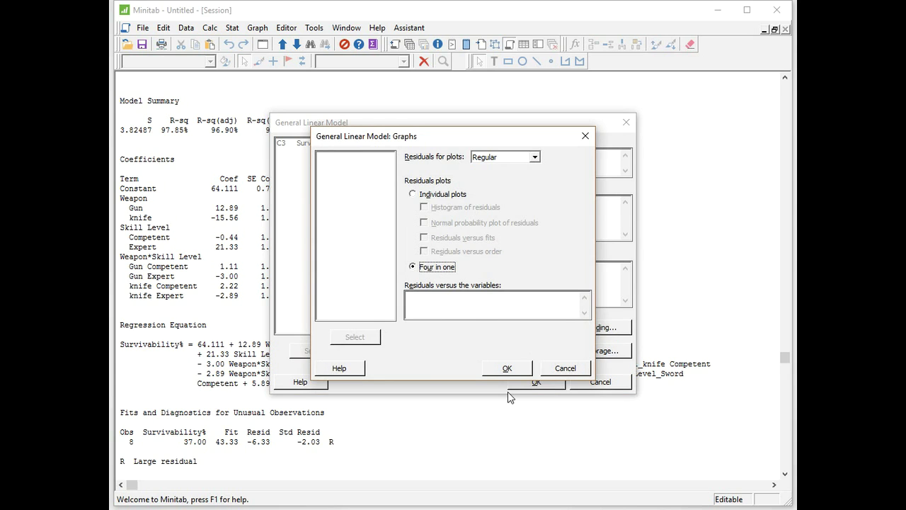
{"action": "left_click", "coordinate": [506, 368]}
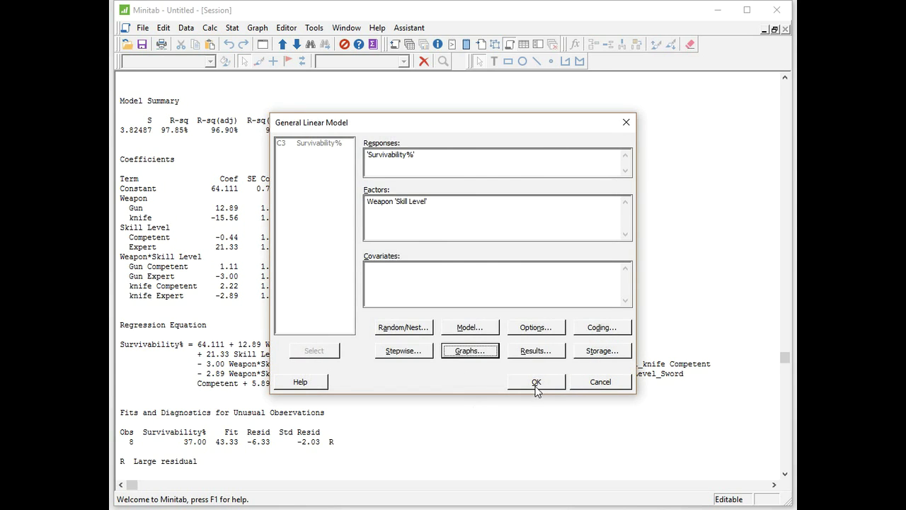
{"action": "left_click", "coordinate": [537, 385]}
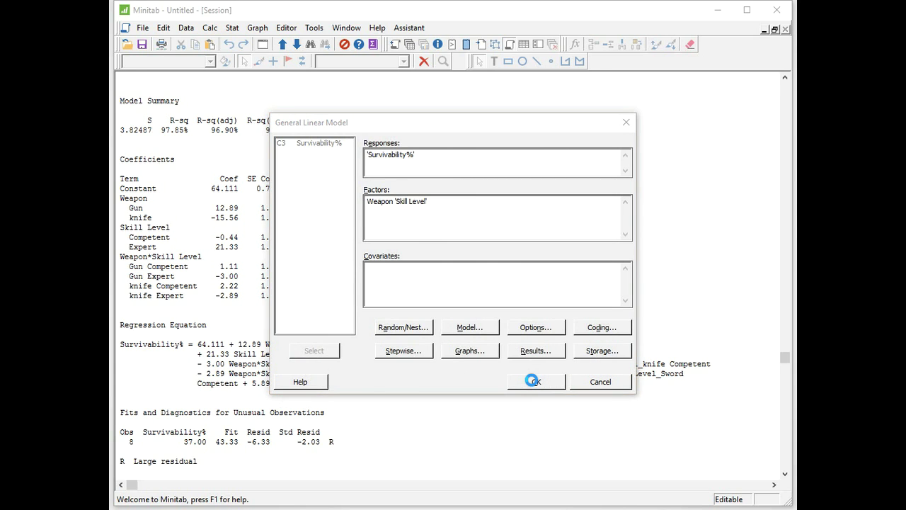
{"action": "left_click", "coordinate": [394, 45]}
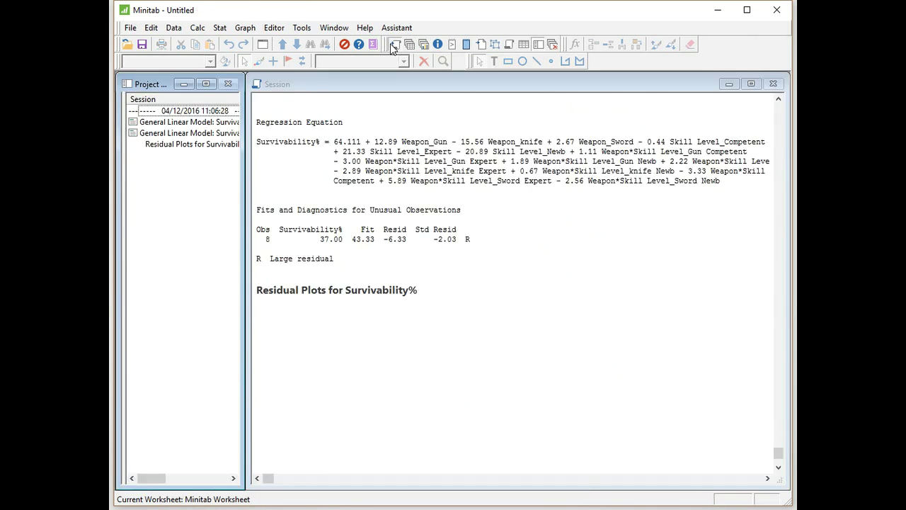
Scroll up to the Coefficients table listing Sword, Newb and all Weapon*Skill Level terms
{"action": "scroll", "coordinate": [566, 348], "scroll_direction": "up", "scroll_amount": 7}
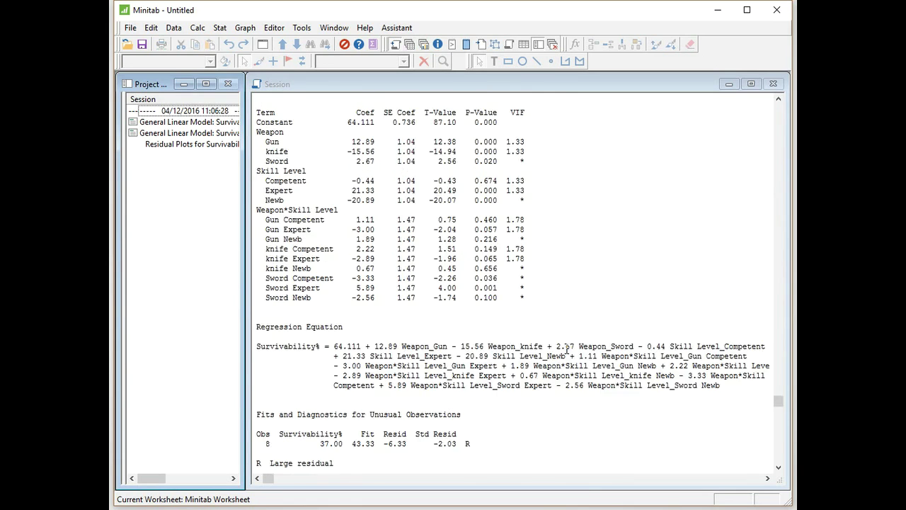
{"action": "scroll", "coordinate": [567, 347], "scroll_direction": "up", "scroll_amount": 1}
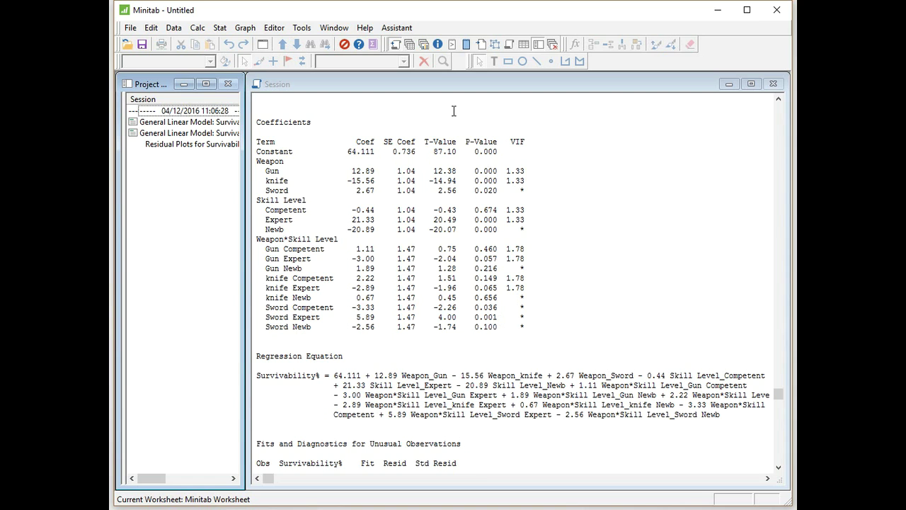
{"action": "left_click", "coordinate": [423, 44]}
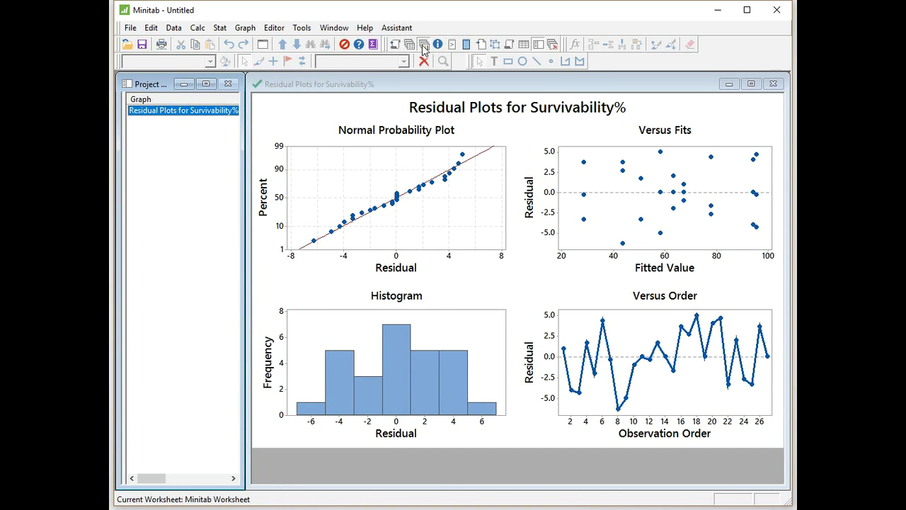
Maximize the Residual Plots for Survivability% window and inspect the four panels
{"action": "left_click", "coordinate": [751, 84]}
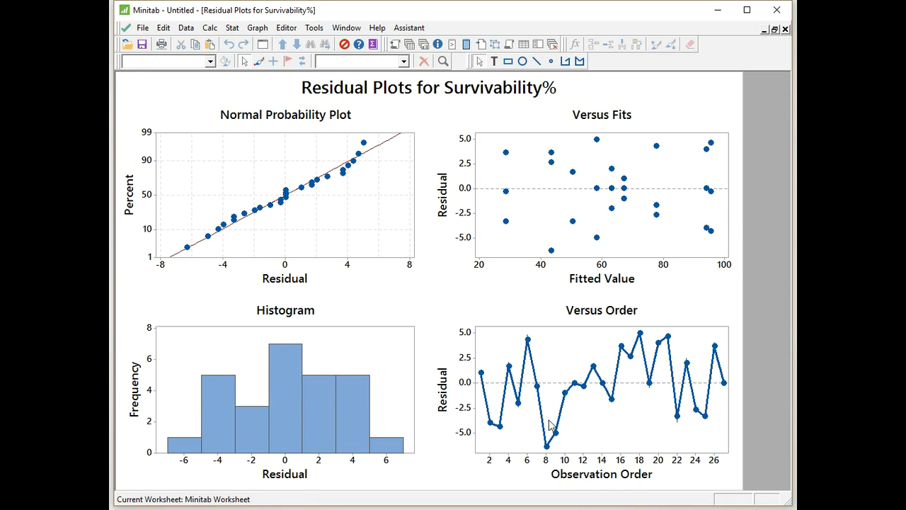
{"action": "mouse_move", "coordinate": [562, 414]}
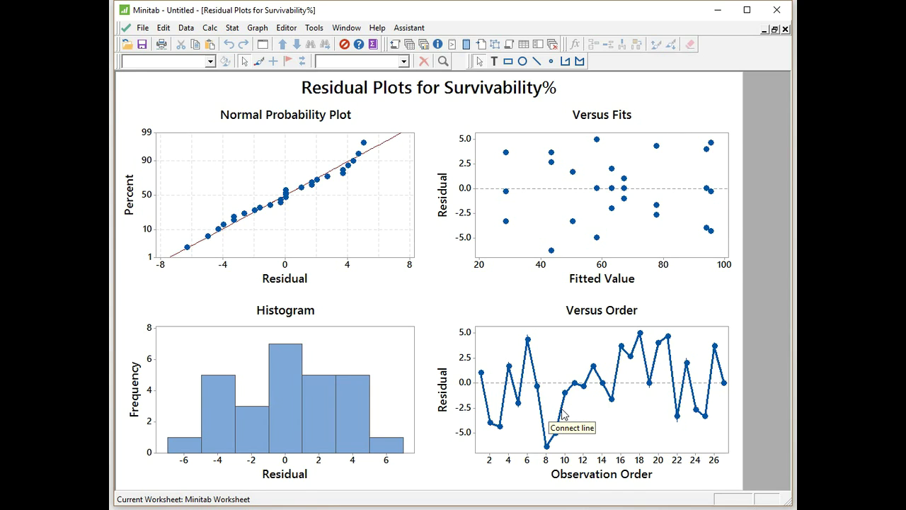